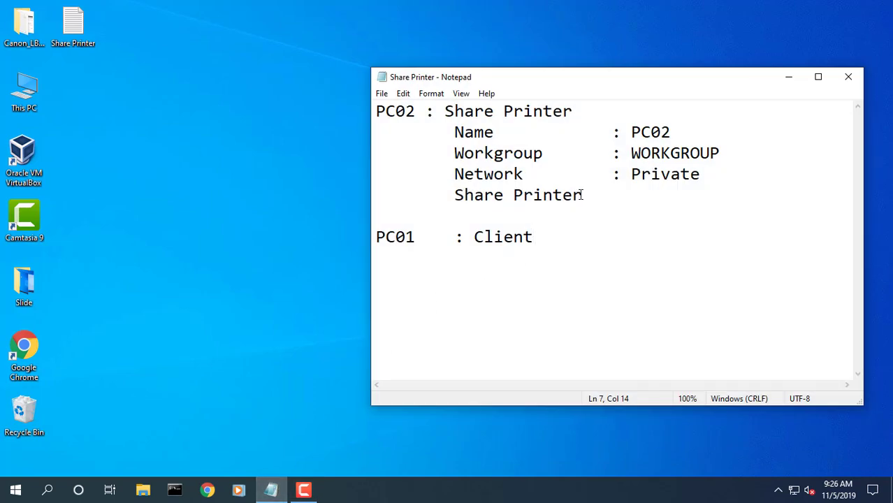
# Highlight the PC02 Share Printer and PC01 Client lines in the notes, then minimize Notepad
pyautogui.moveTo(377, 110); pyautogui.dragTo(572, 105)
pyautogui.moveTo(552, 240); pyautogui.dragTo(373, 242)
pyautogui.moveTo(594, 197); pyautogui.dragTo(372, 112)
pyautogui.moveTo(443, 110); pyautogui.dragTo(576, 110)
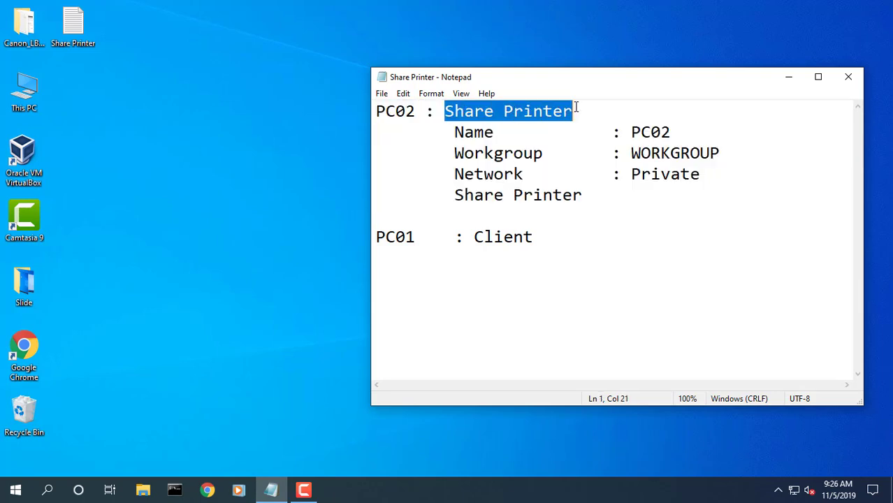
pyautogui.click(788, 79)
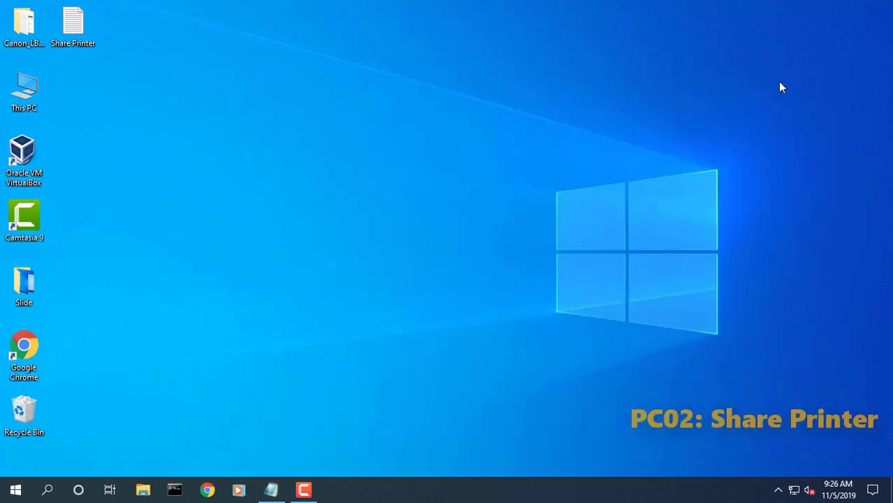
# Open This PC's system properties and check the computer name PC02 and workgroup WORKGROUP
pyautogui.rightClick(38, 105)
pyautogui.click(109, 256)
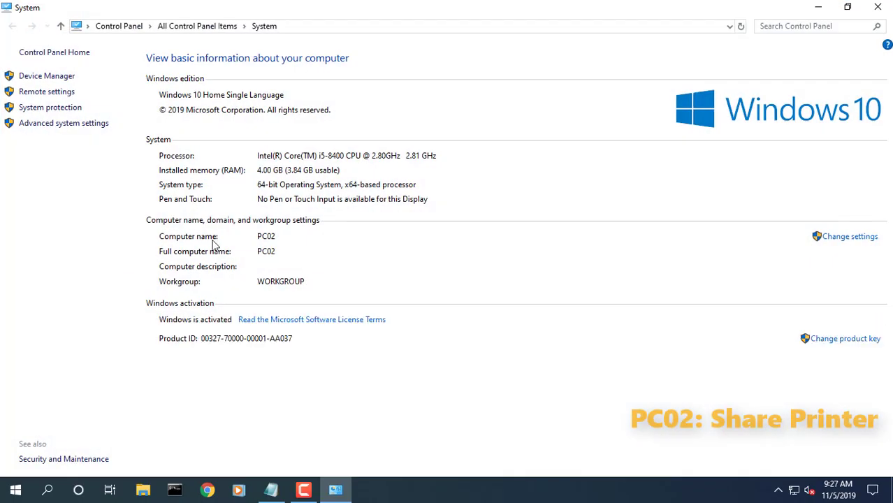
pyautogui.click(852, 241)
pyautogui.click(257, 228)
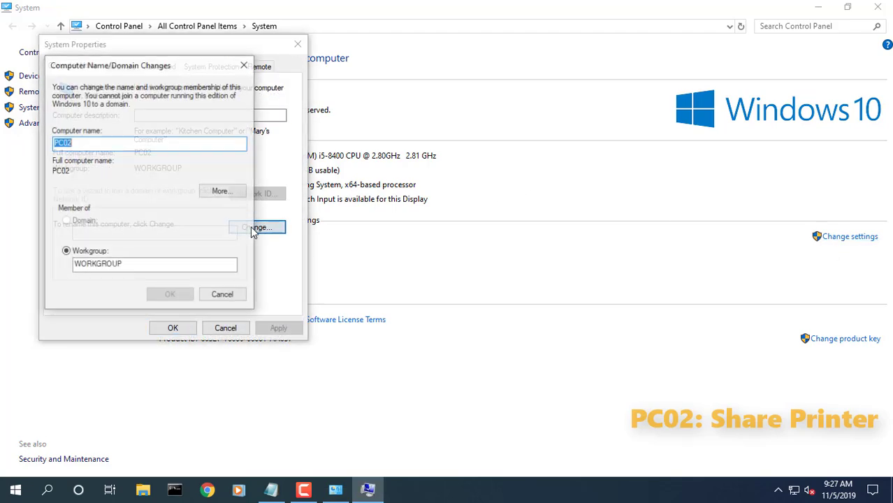
pyautogui.click(82, 142)
pyautogui.doubleClick(82, 143)
pyautogui.doubleClick(100, 264)
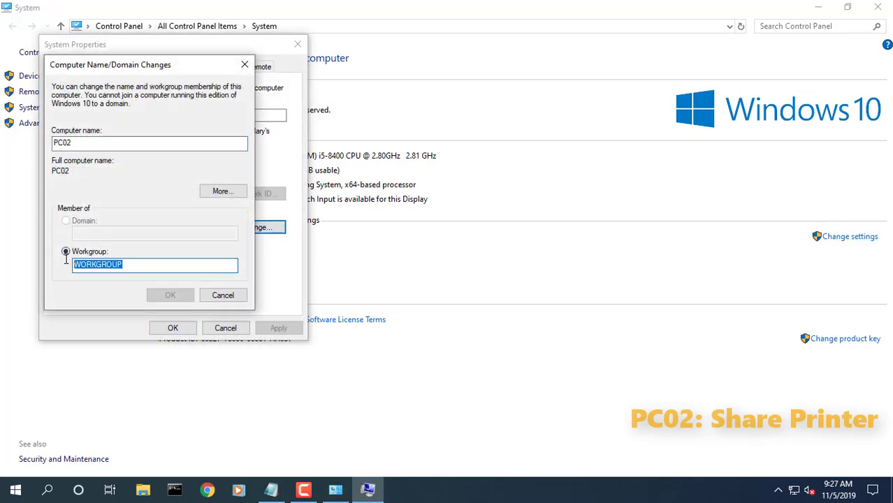
# Compare the name and workgroup with the notes, then cancel both dialogs without changes
pyautogui.click(271, 494)
pyautogui.moveTo(724, 153); pyautogui.dragTo(363, 126)
pyautogui.click(137, 265)
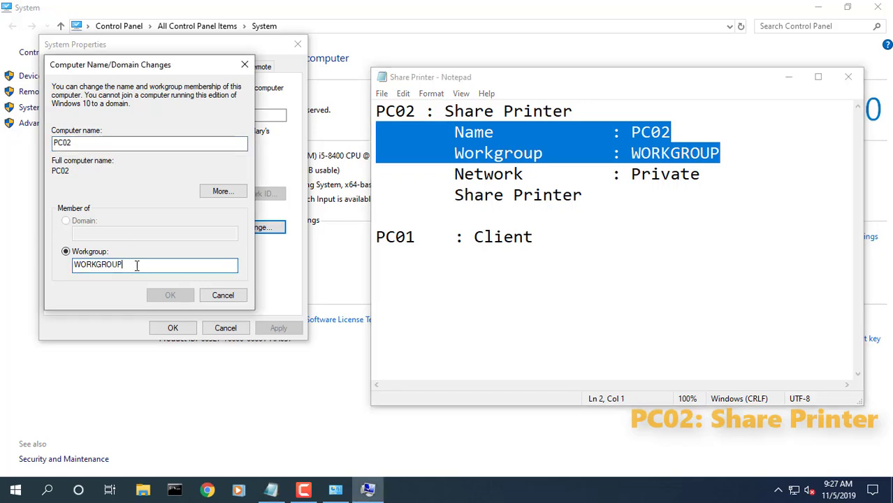
pyautogui.click(789, 77)
pyautogui.click(223, 295)
pyautogui.click(225, 328)
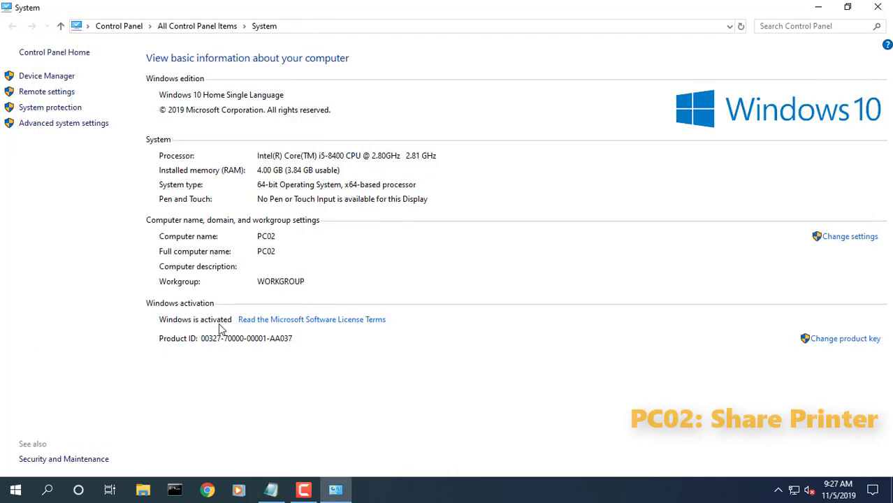
# Close the System window and check the Network : Private line in the notes
pyautogui.click(878, 7)
pyautogui.click(271, 489)
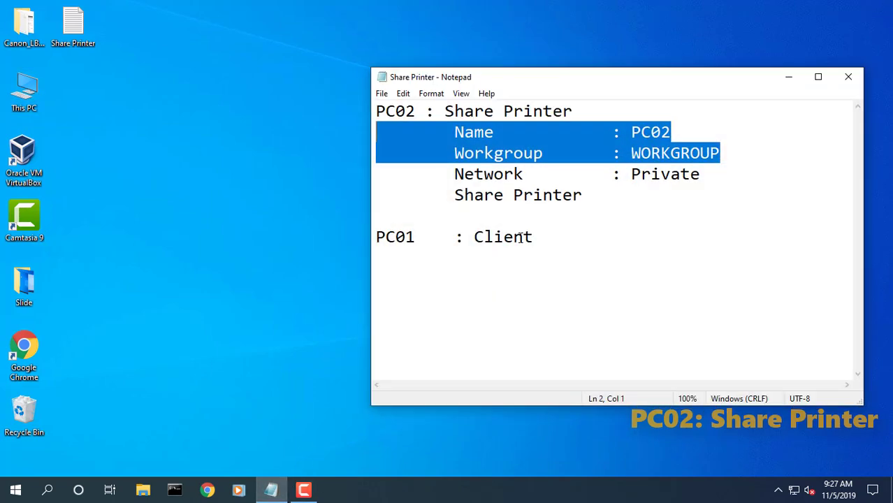
pyautogui.moveTo(700, 176); pyautogui.dragTo(385, 172)
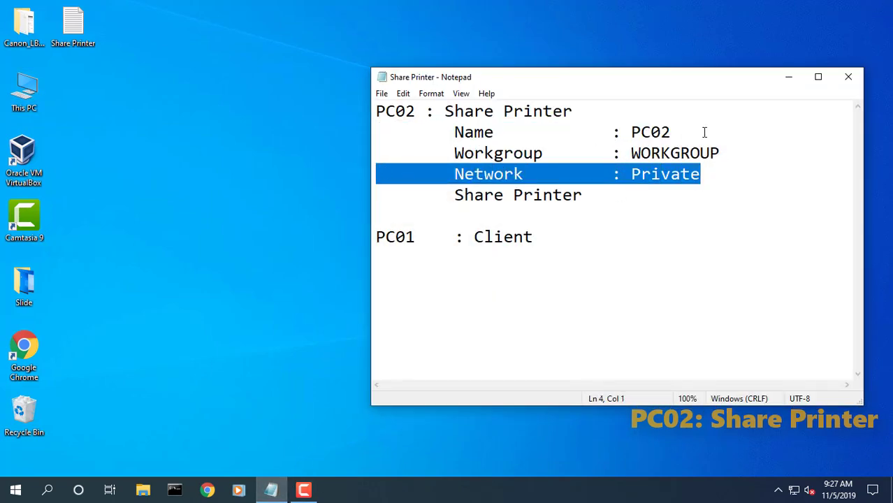
pyautogui.click(791, 78)
# Switch the Ethernet connection Network 11 to the Private profile and close Settings
pyautogui.click(21, 492)
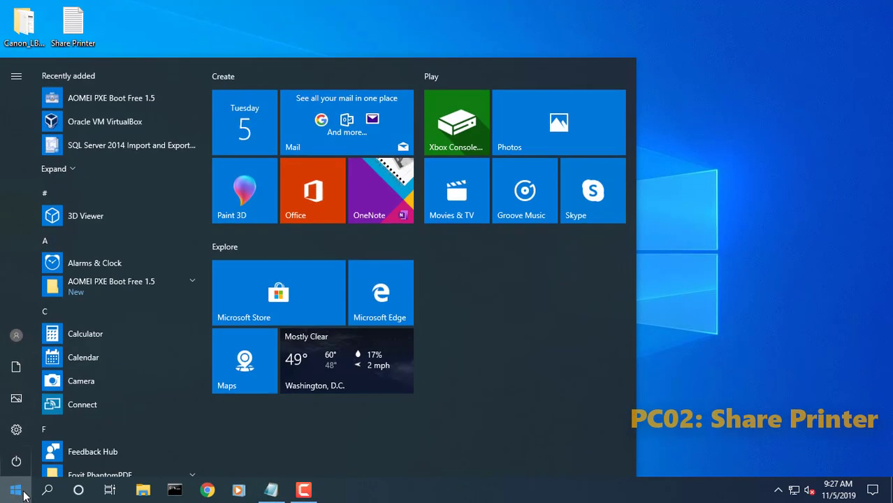
pyautogui.click(23, 435)
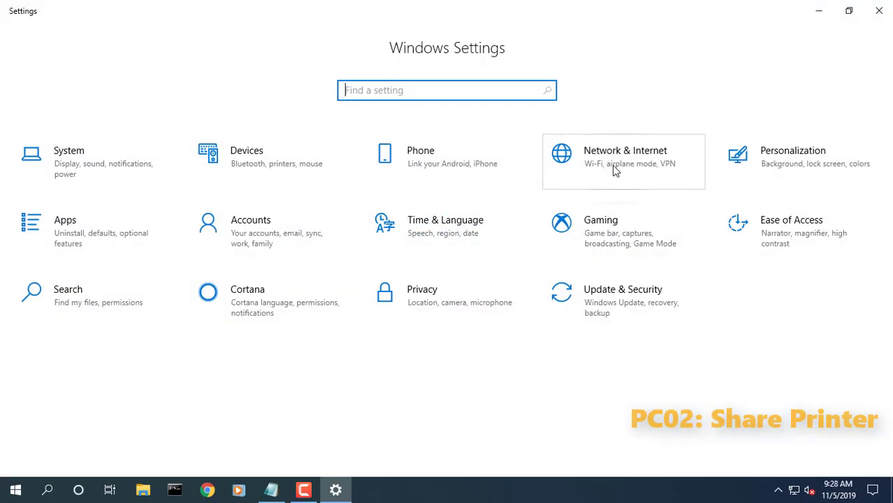
pyautogui.click(632, 180)
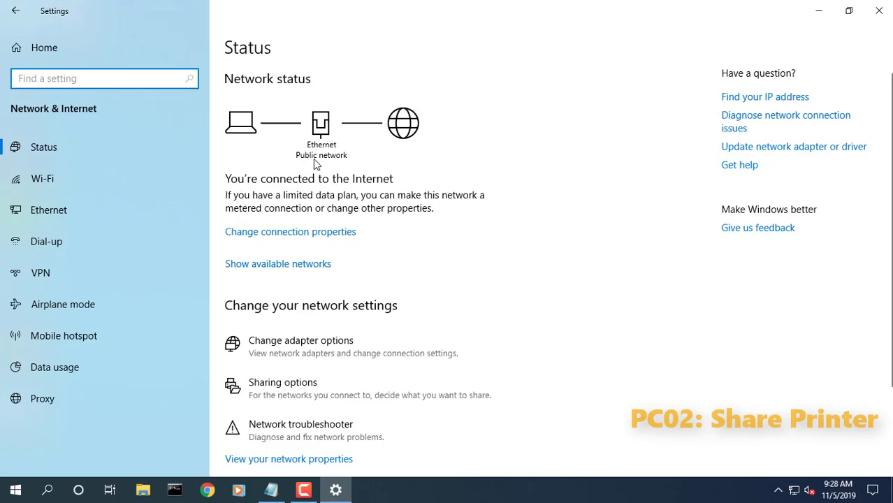
pyautogui.click(74, 218)
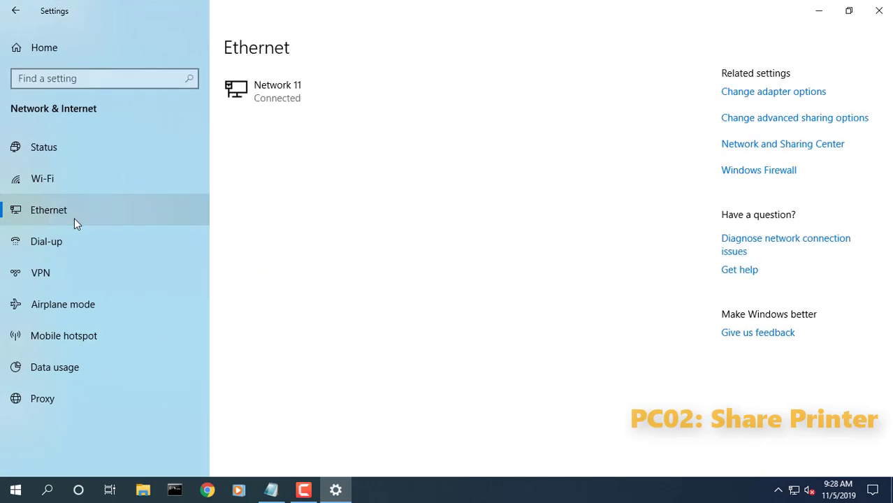
pyautogui.click(287, 104)
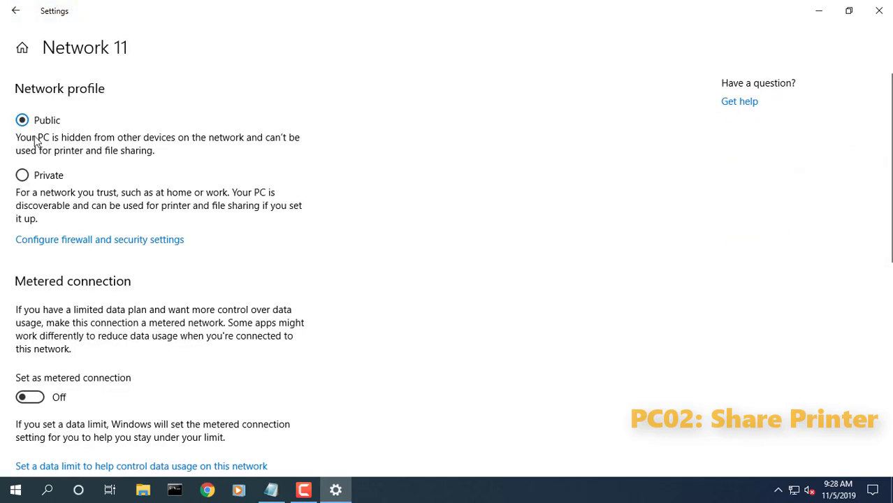
pyautogui.click(23, 176)
pyautogui.click(15, 10)
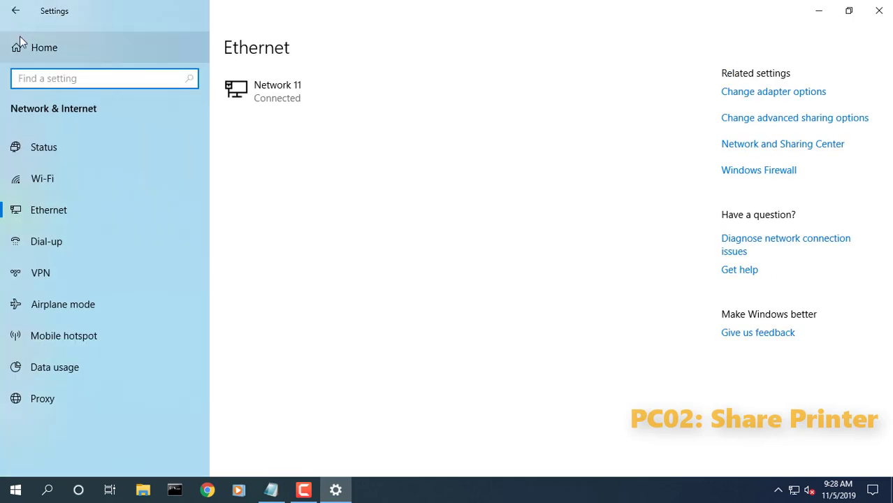
pyautogui.click(878, 12)
pyautogui.click(271, 490)
pyautogui.moveTo(594, 196); pyautogui.dragTo(411, 187)
# Go to Printers & scanners in Settings and open the Canon LBP3300 management page
pyautogui.click(789, 77)
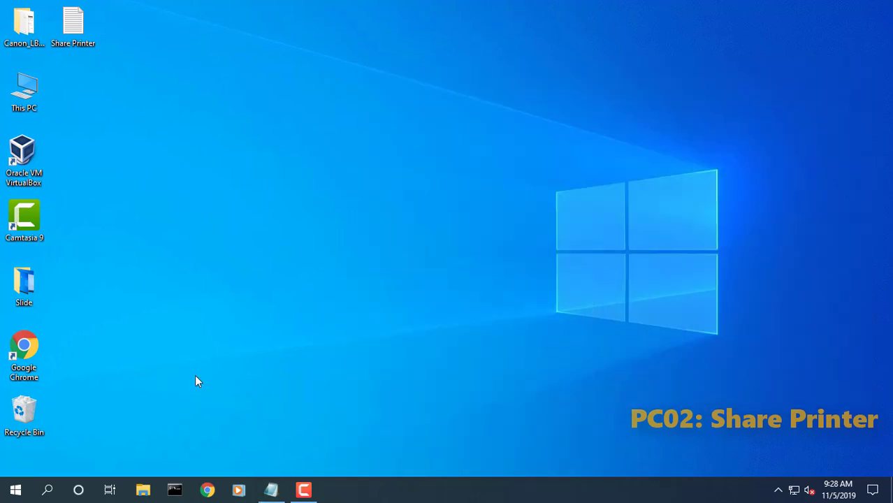
pyautogui.click(15, 491)
pyautogui.click(16, 435)
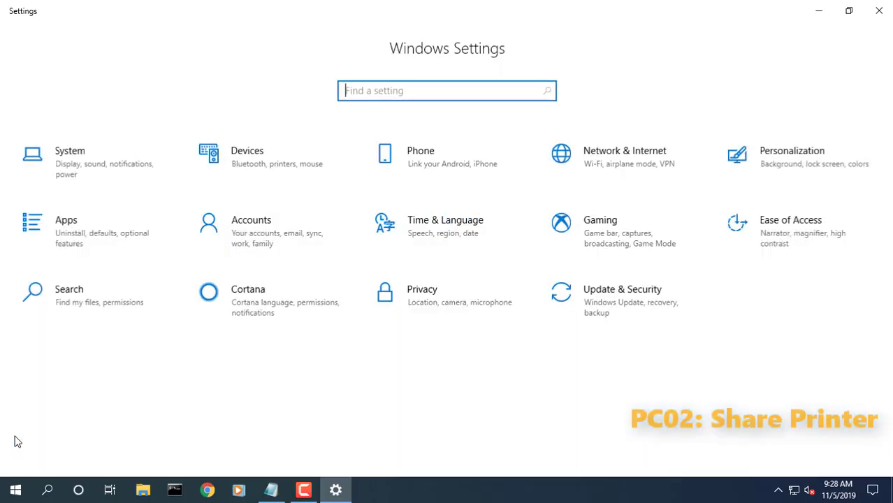
pyautogui.click(264, 179)
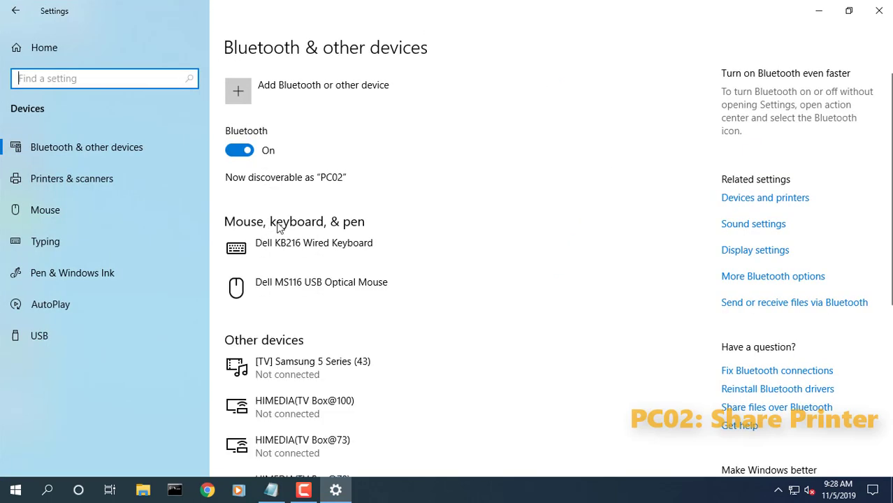
pyautogui.click(70, 184)
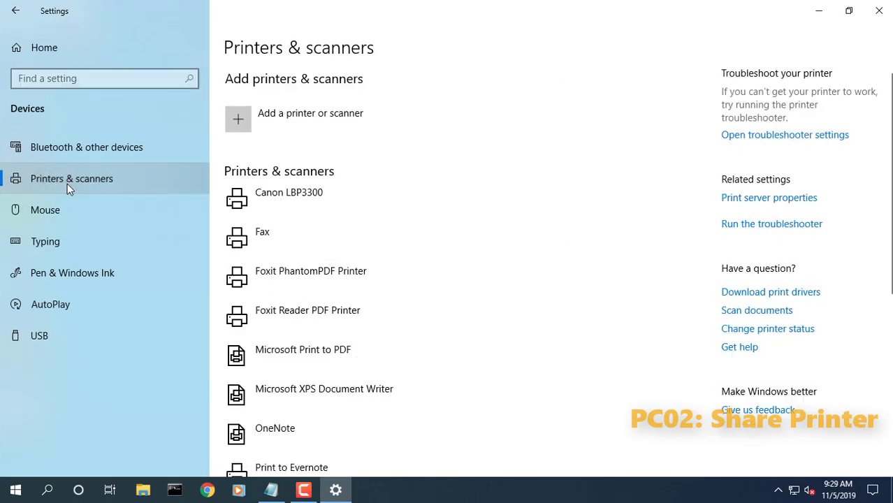
pyautogui.click(296, 211)
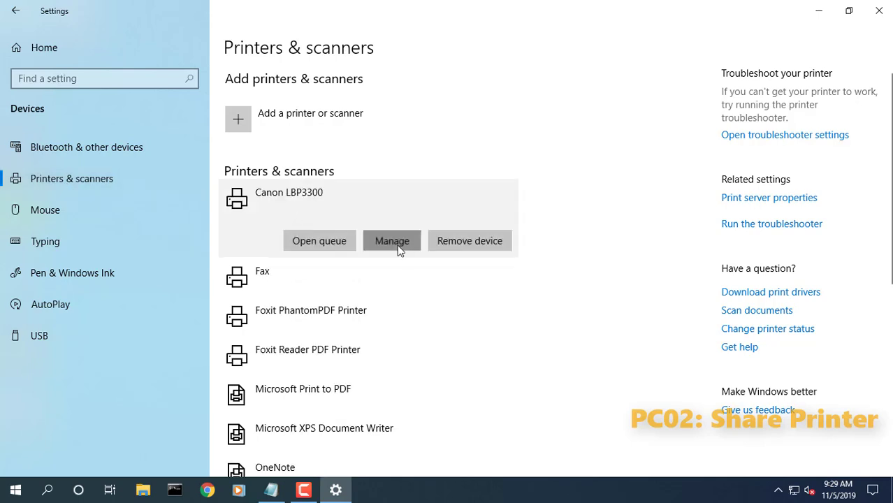
pyautogui.click(392, 242)
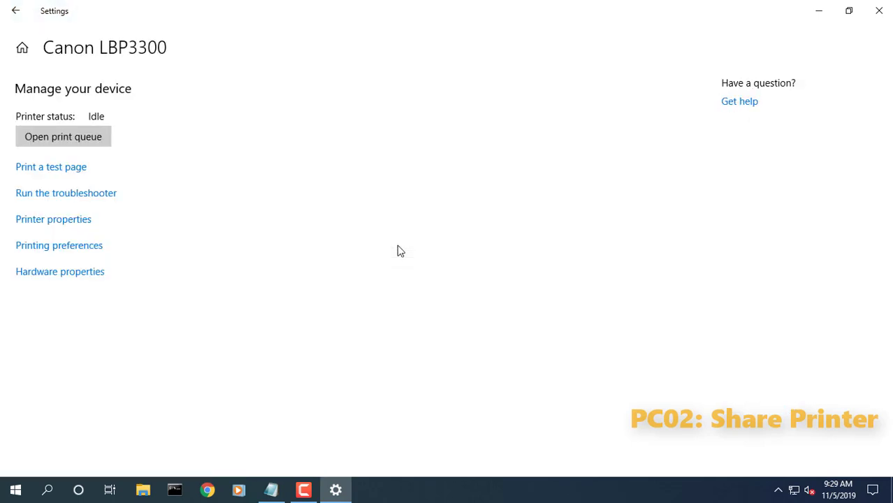
# Share the Canon LBP3300 as Canon_LBP3300, keeping Render print jobs on client computers checked
pyautogui.click(80, 227)
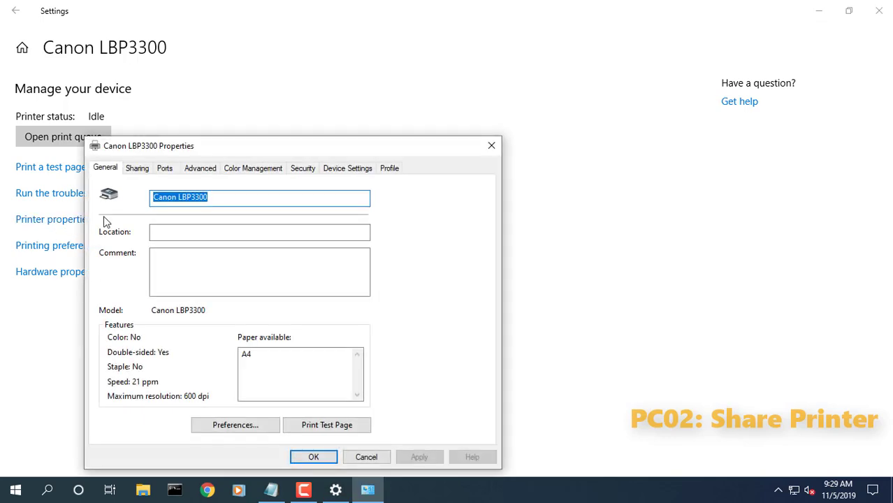
pyautogui.moveTo(425, 44); pyautogui.dragTo(402, 50)
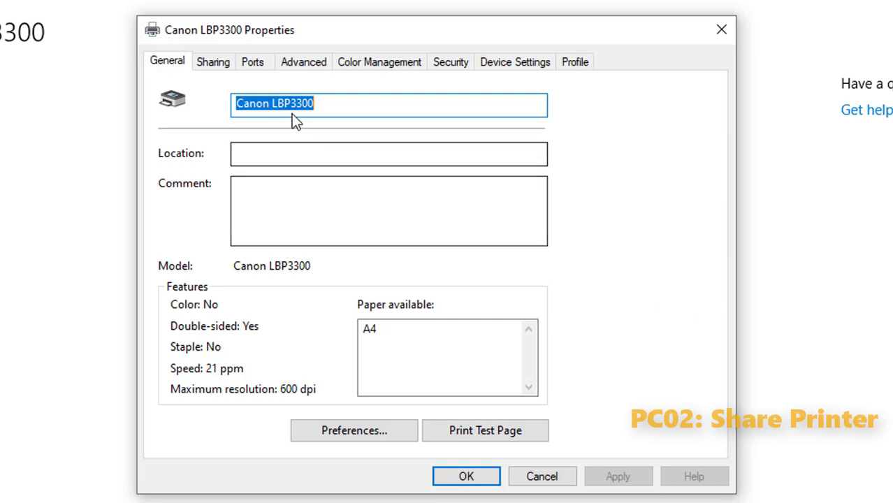
pyautogui.click(218, 64)
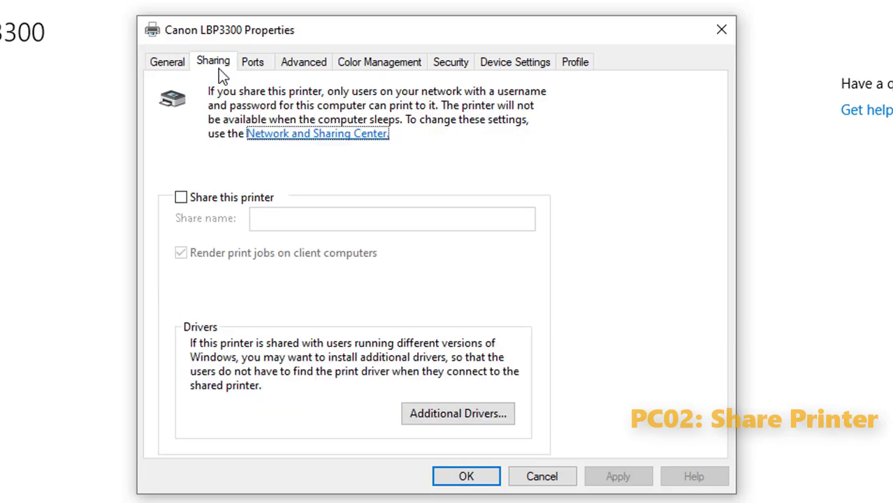
pyautogui.click(200, 202)
pyautogui.click(289, 217)
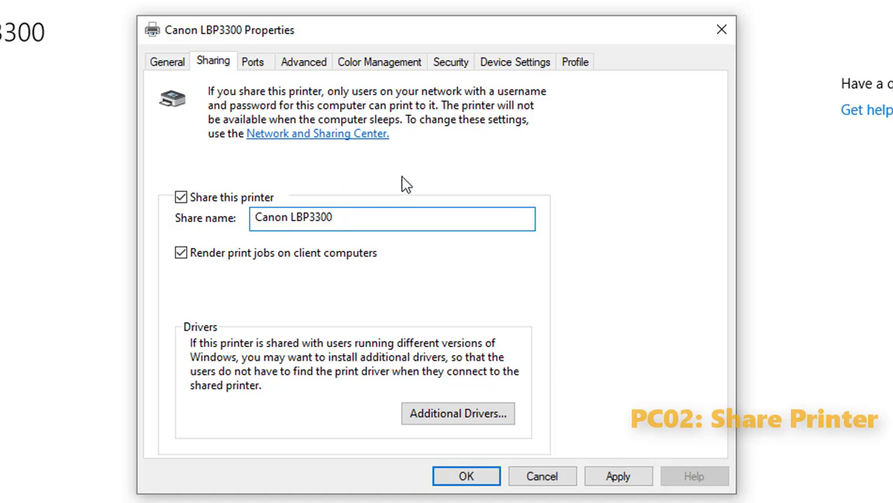
pyautogui.press('BackSpace')
pyautogui.write('_')
pyautogui.moveTo(385, 214); pyautogui.dragTo(219, 220)
pyautogui.click(182, 254)
pyautogui.click(181, 254)
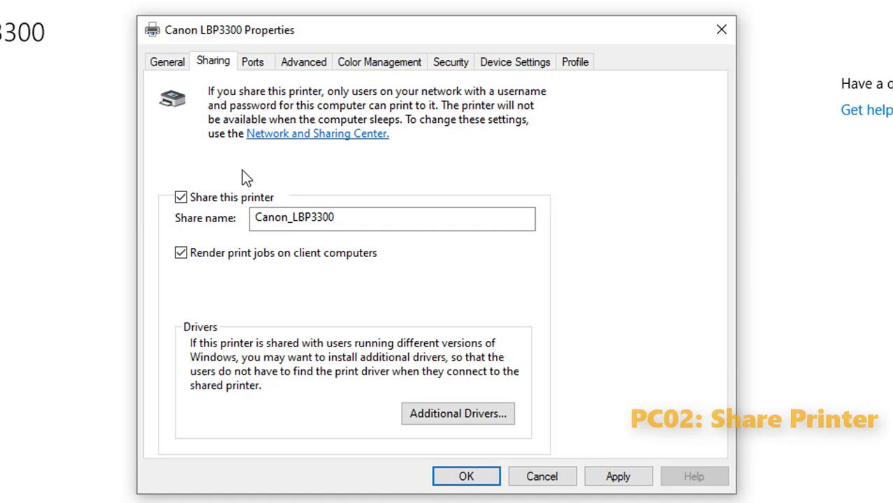
# Look through the Additional Drivers list (x86, ARM64) and cancel without installing any
pyautogui.click(452, 413)
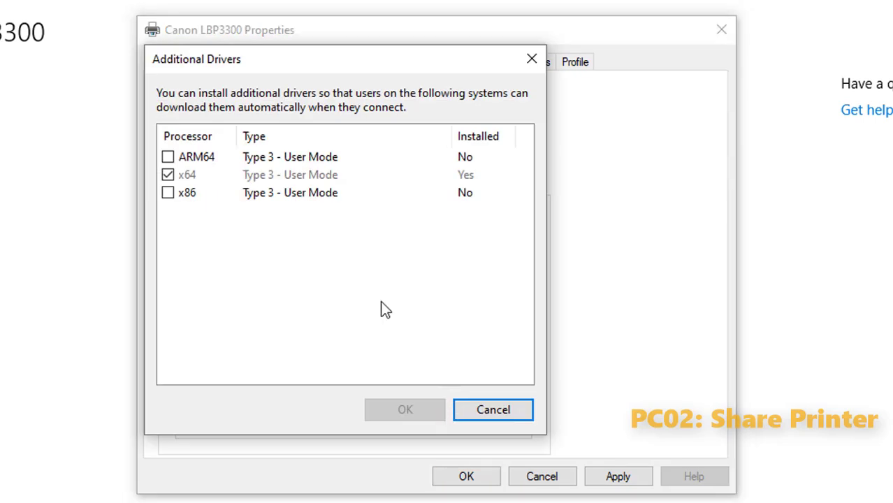
pyautogui.click(180, 194)
pyautogui.click(168, 157)
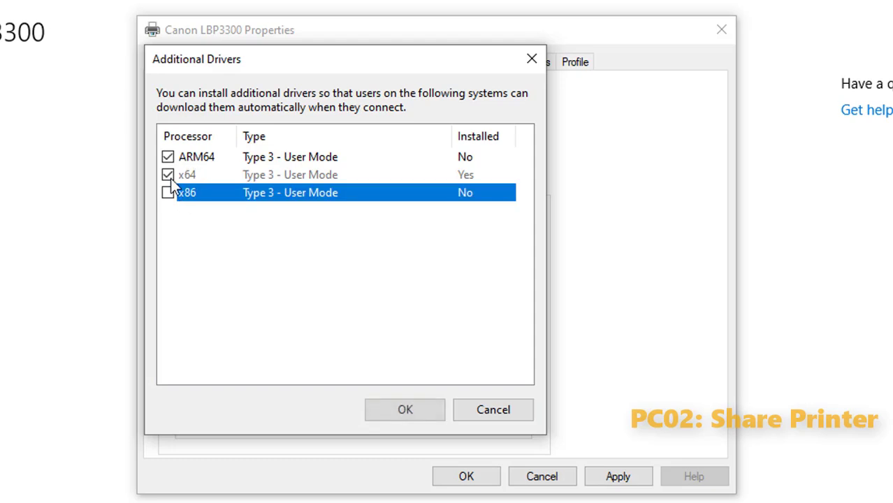
pyautogui.click(168, 193)
pyautogui.click(168, 158)
pyautogui.click(481, 411)
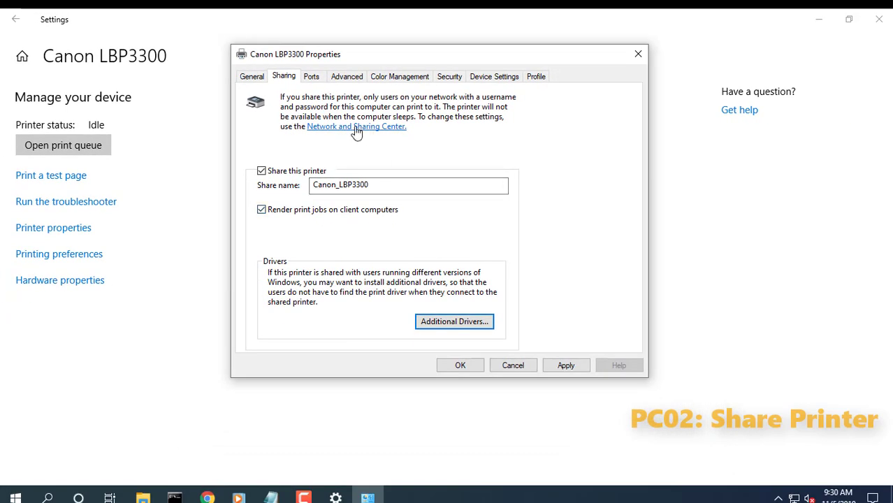
# In advanced sharing settings, turn on Guest or Public network discovery and Public folder sharing
pyautogui.click(355, 128)
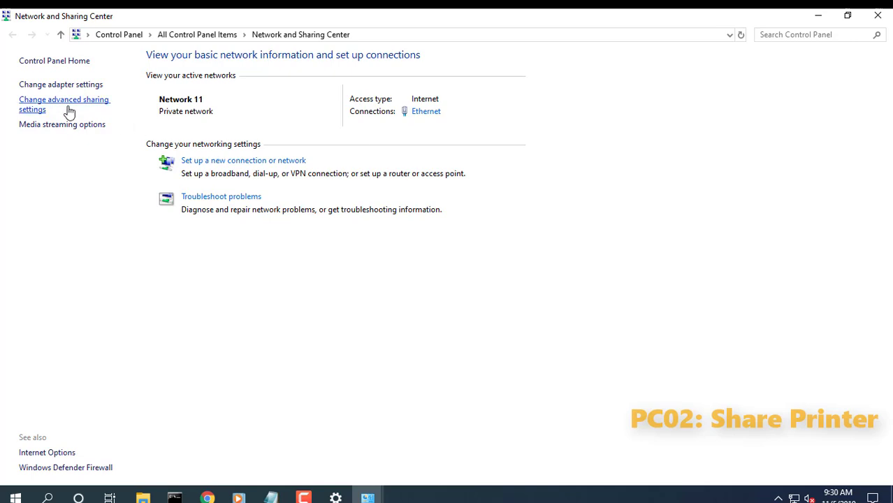
pyautogui.click(73, 106)
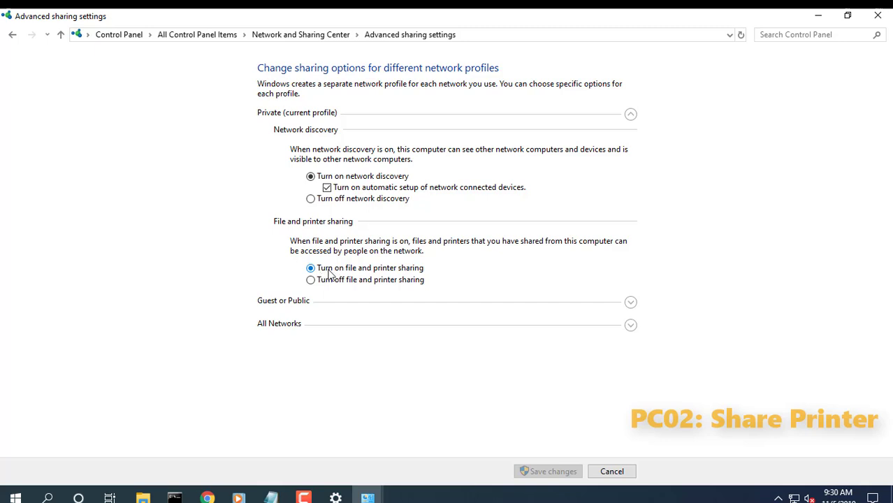
pyautogui.click(630, 115)
pyautogui.click(286, 139)
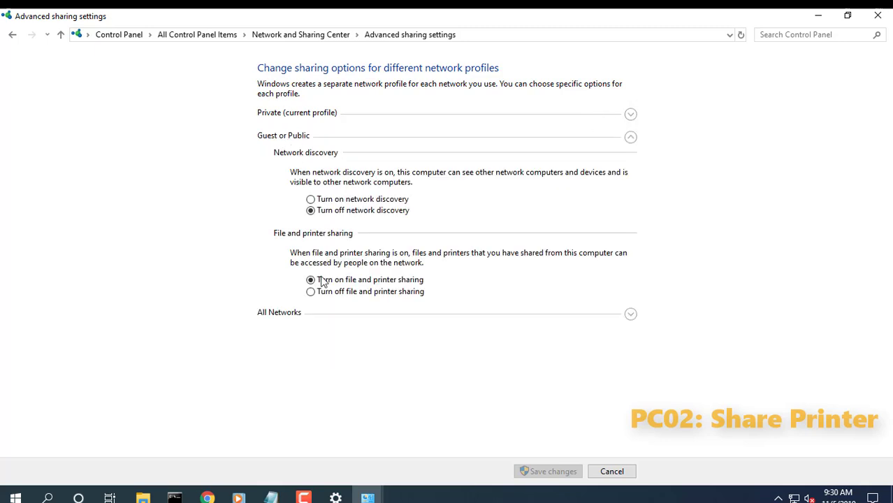
pyautogui.click(325, 203)
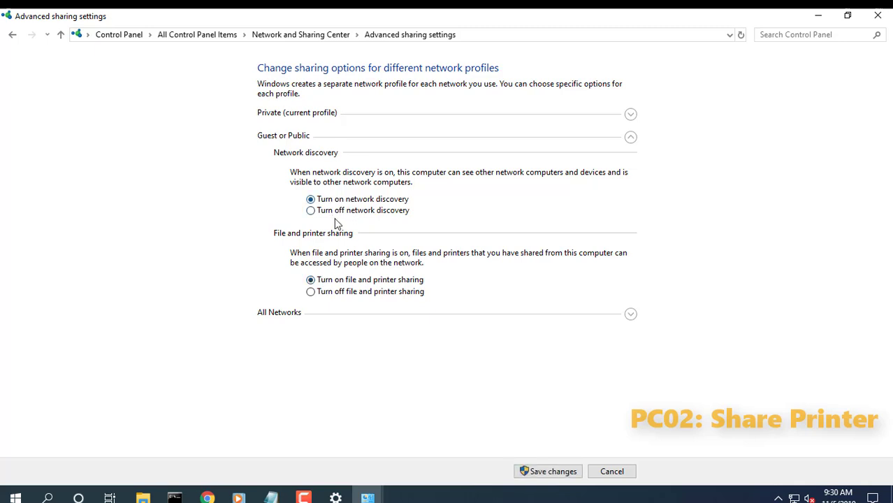
pyautogui.click(631, 138)
pyautogui.click(278, 162)
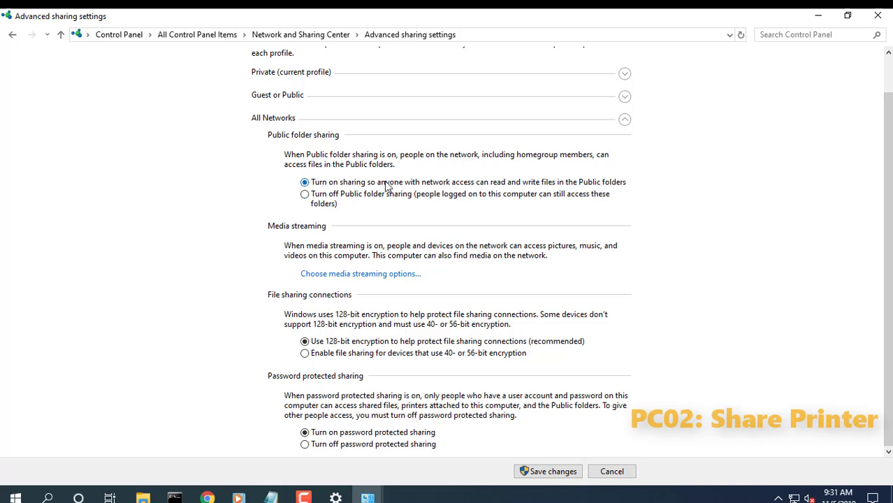
pyautogui.click(336, 185)
# Add a password-protected sharing line under the Share Printer notes, then minimize Notepad
pyautogui.click(271, 497)
pyautogui.click(592, 212)
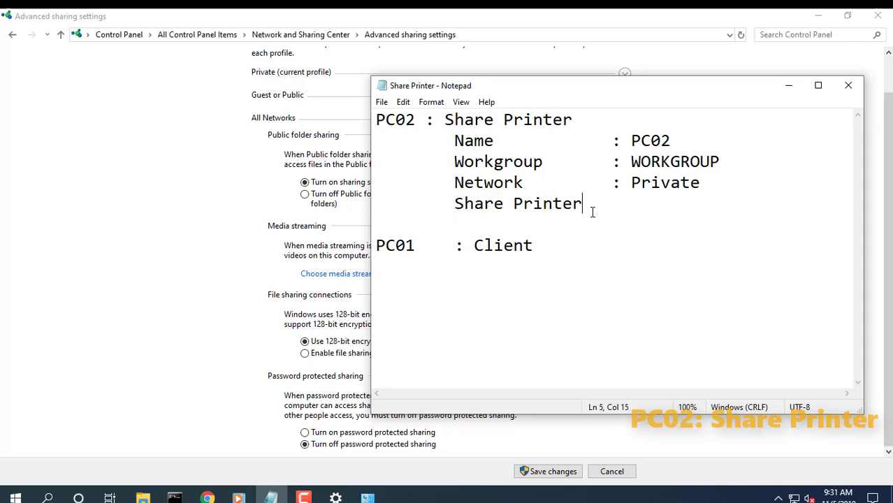
pyautogui.press('Return')
pyautogui.press('Tab')
pyautogui.press('Tab')
pyautogui.hotkey('ctrl', 'v')
pyautogui.moveTo(371, 245); pyautogui.dragTo(312, 245)
pyautogui.moveTo(818, 224); pyautogui.dragTo(474, 225)
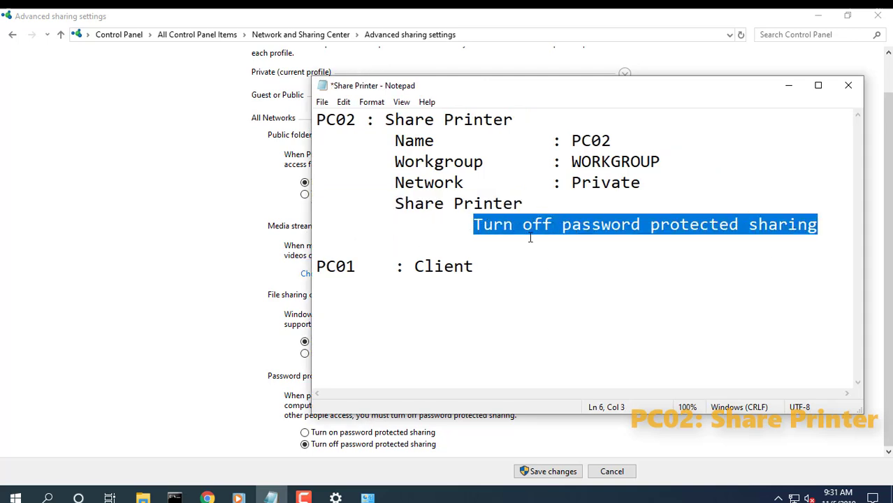
pyautogui.click(790, 85)
# Save the sharing changes, confirm the Canon LBP3300 properties with OK, and return to Printers & scanners
pyautogui.click(542, 472)
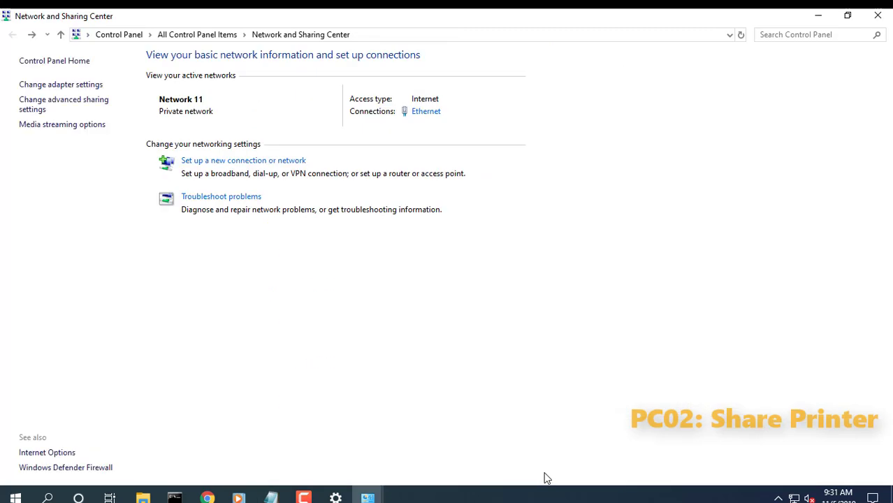
pyautogui.click(878, 15)
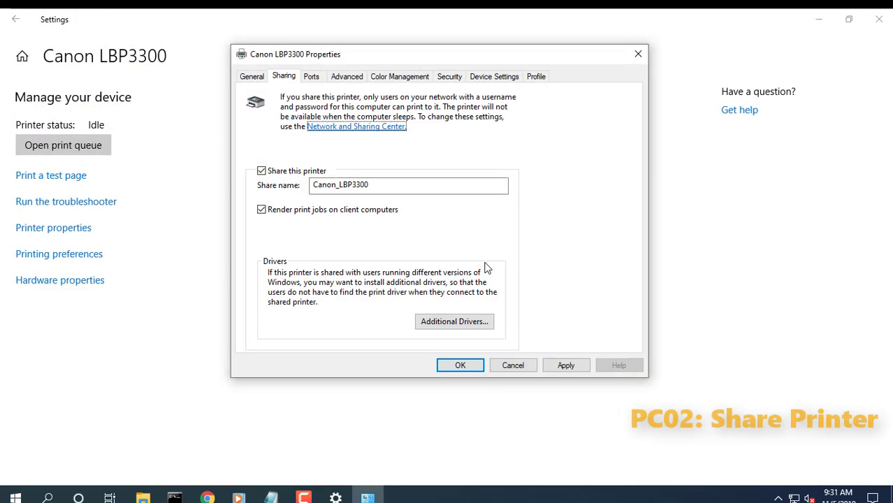
pyautogui.doubleClick(388, 184)
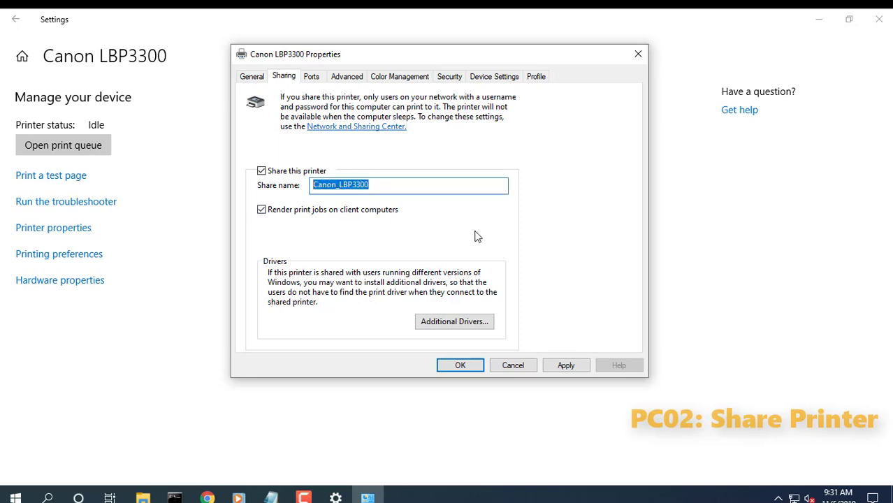
pyautogui.click(470, 366)
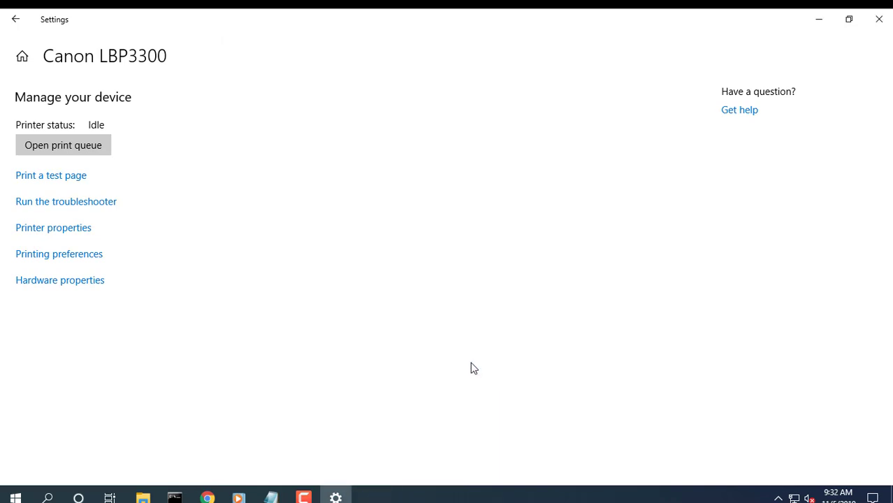
pyautogui.click(17, 20)
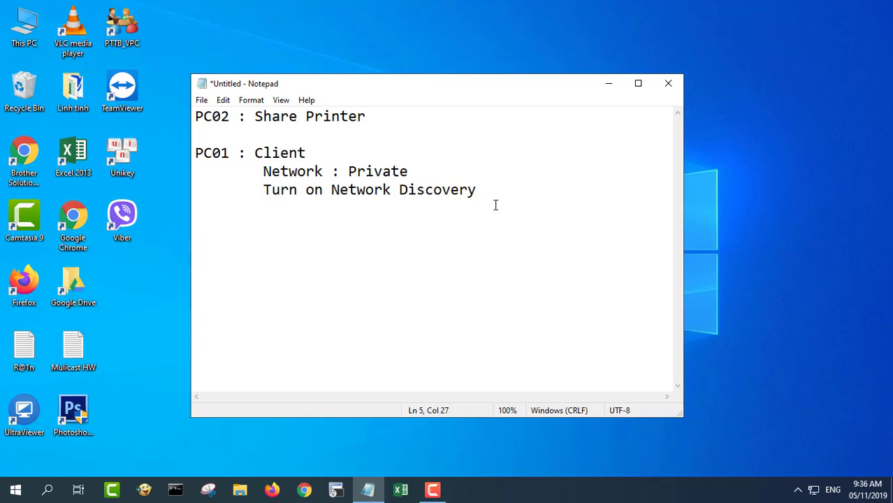
pyautogui.moveTo(494, 202); pyautogui.dragTo(197, 155)
pyautogui.click(327, 152)
# Open PC01's computer name settings and check the workgroup is WORKGROUP
pyautogui.click(613, 91)
pyautogui.rightClick(36, 43)
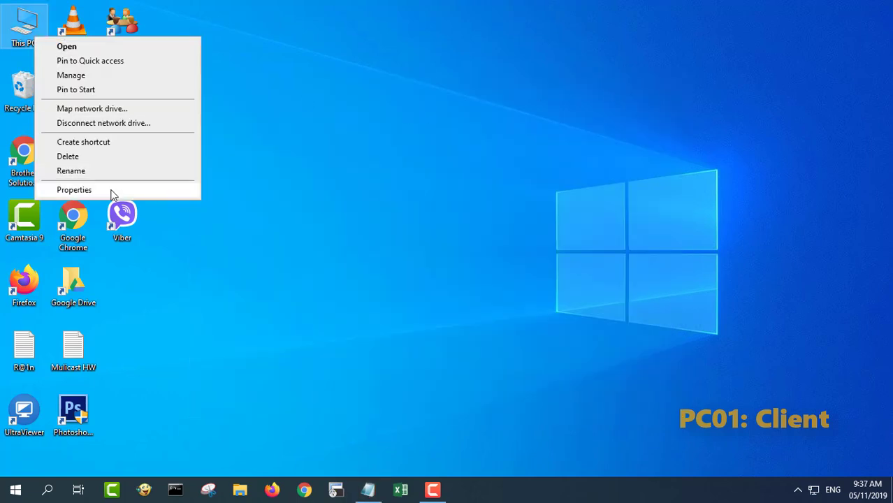
pyautogui.click(114, 190)
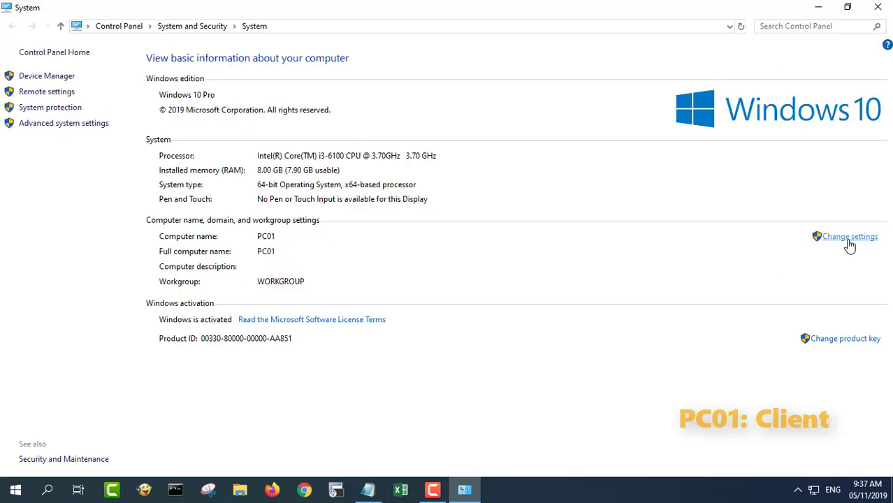
pyautogui.click(776, 58)
pyautogui.click(849, 237)
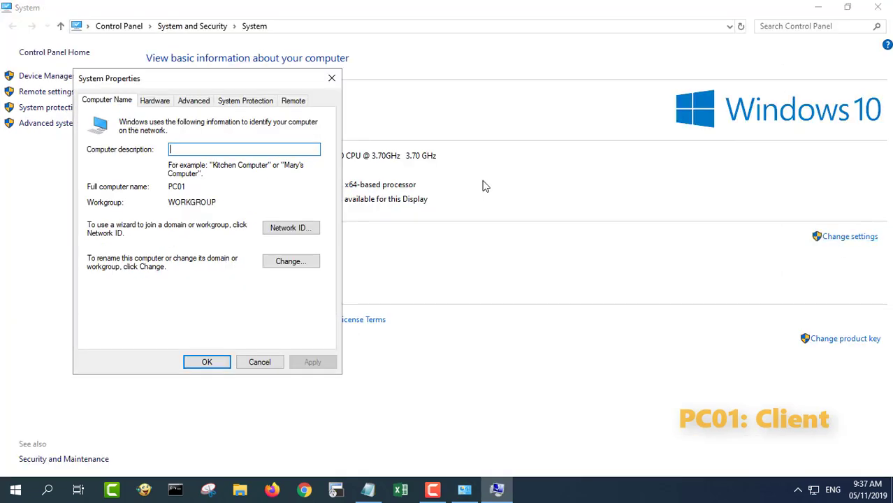
pyautogui.click(297, 262)
pyautogui.moveTo(176, 300); pyautogui.dragTo(84, 296)
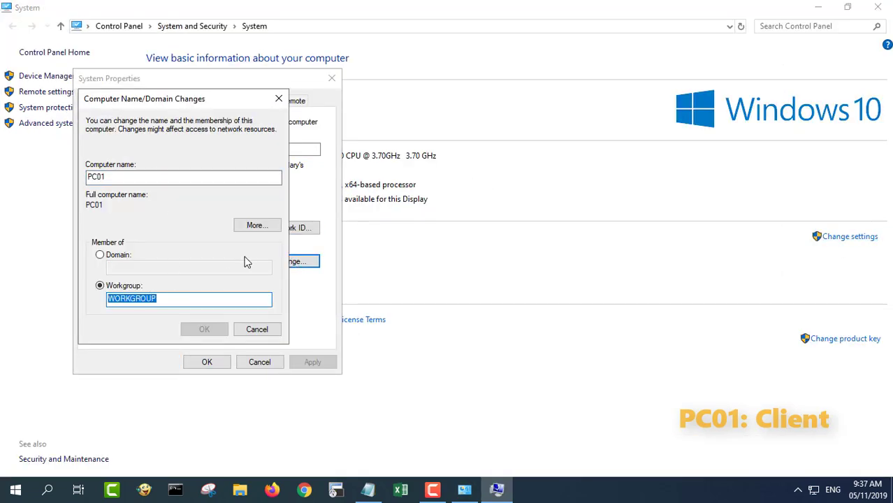
# Add a Workgroup : WORKGROUP line to the notes, then cancel both dialogs and close System
pyautogui.click(368, 489)
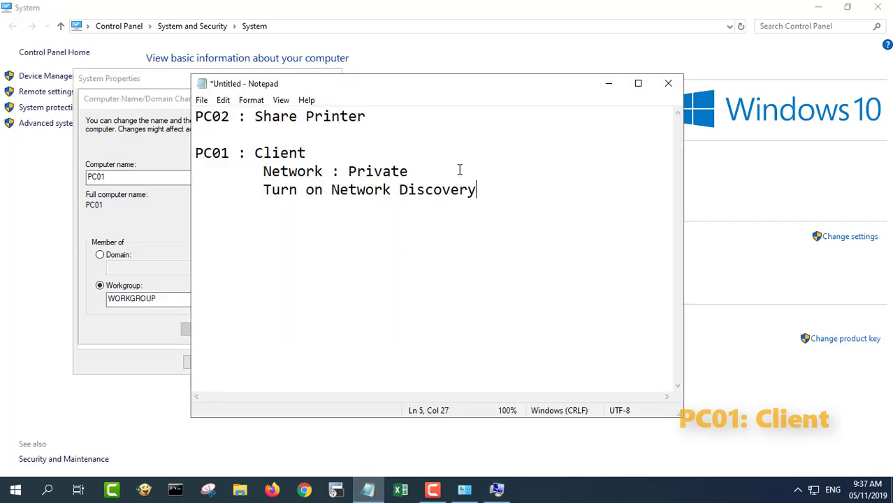
pyautogui.click(360, 152)
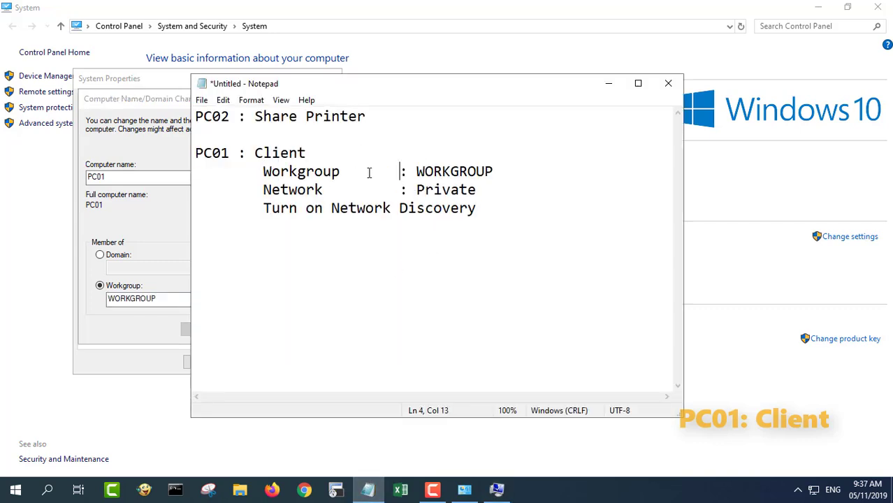
pyautogui.moveTo(494, 171); pyautogui.dragTo(262, 171)
pyautogui.click(523, 183)
pyautogui.click(608, 88)
pyautogui.click(267, 332)
pyautogui.click(260, 362)
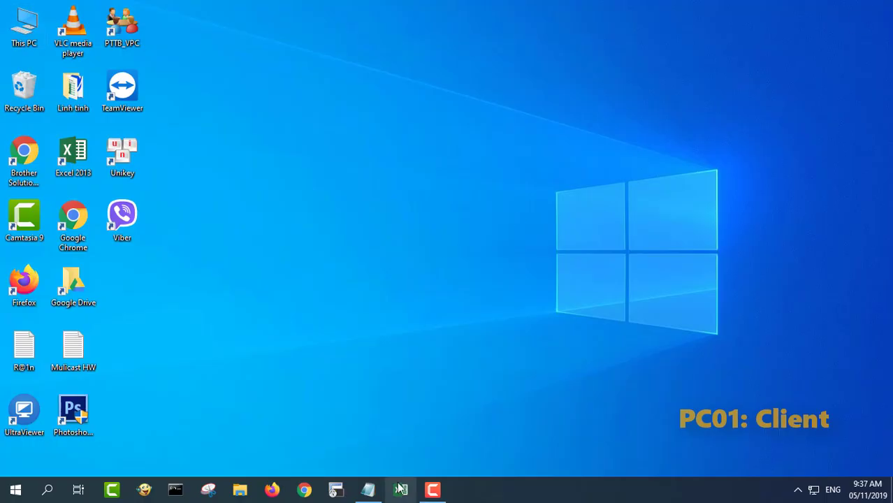
pyautogui.click(368, 490)
pyautogui.moveTo(478, 189); pyautogui.dragTo(263, 190)
# Make PC01's Ethernet connection Network 2 Private, close Settings, and bring back the notes
pyautogui.click(608, 87)
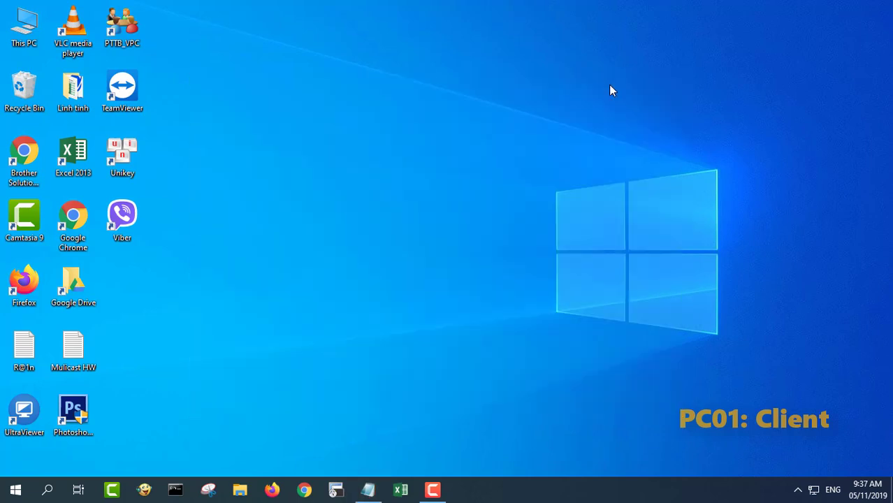
pyautogui.click(16, 489)
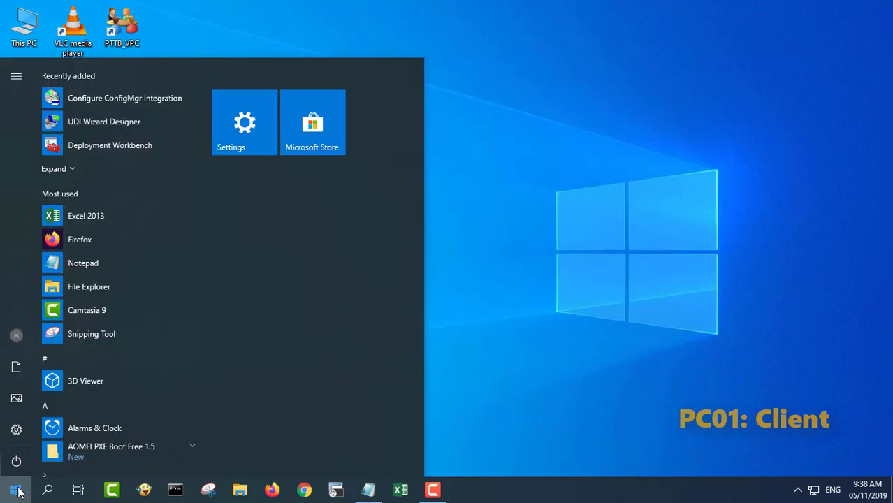
pyautogui.click(17, 430)
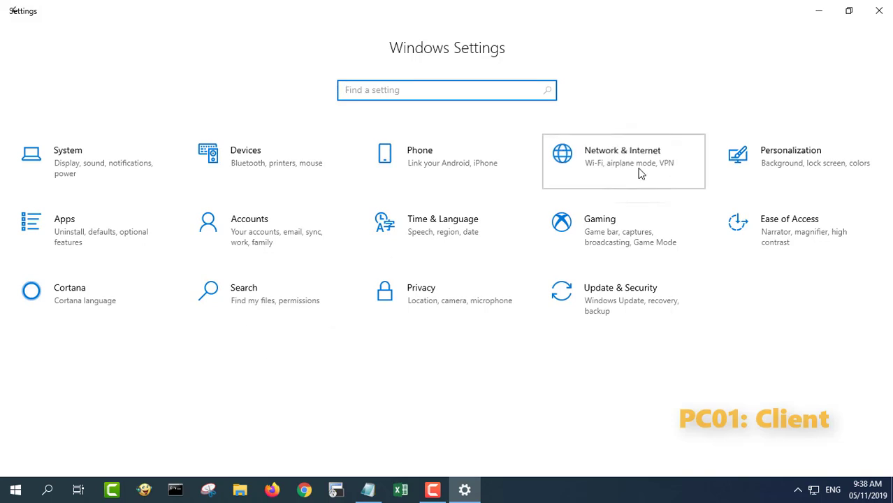
pyautogui.click(624, 163)
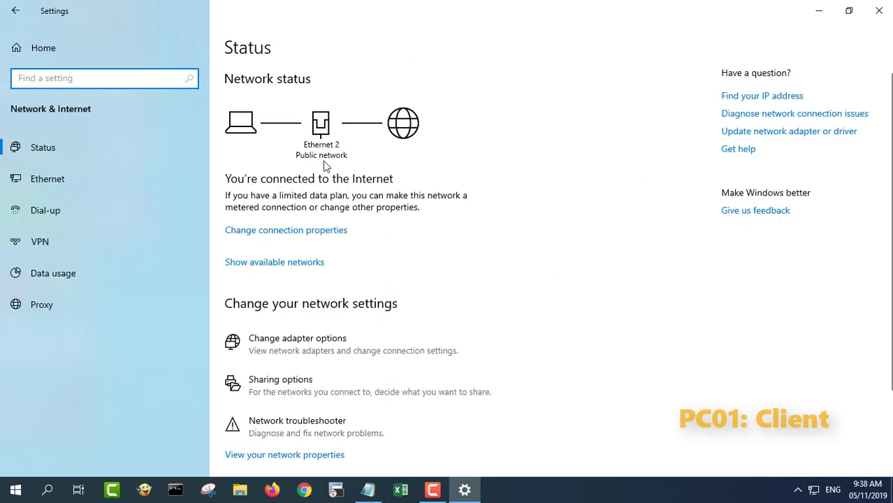
pyautogui.click(79, 188)
pyautogui.click(308, 98)
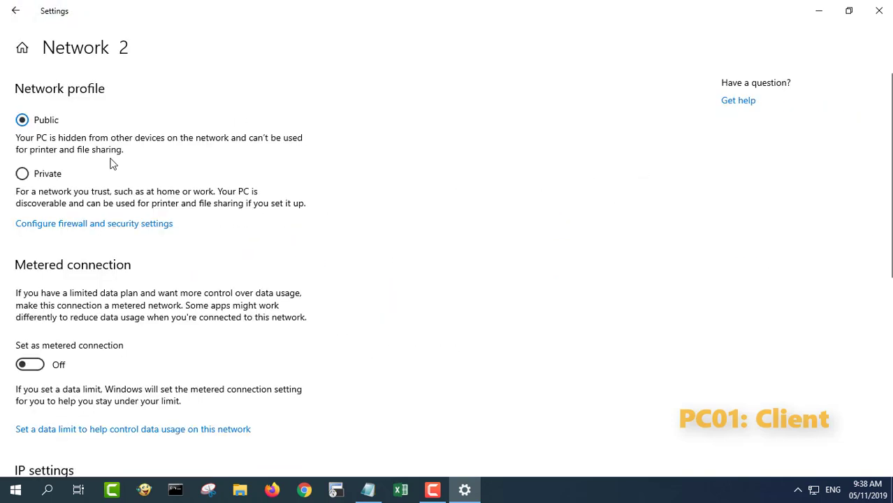
pyautogui.click(38, 178)
pyautogui.click(15, 11)
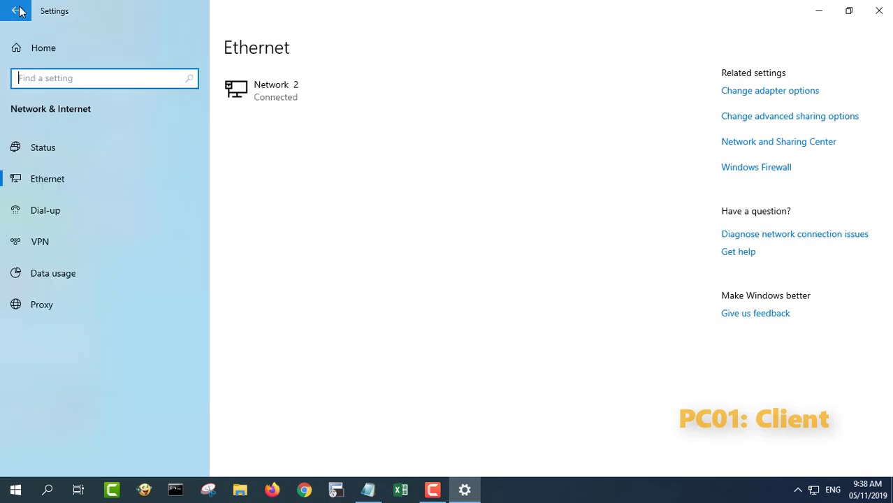
pyautogui.click(131, 143)
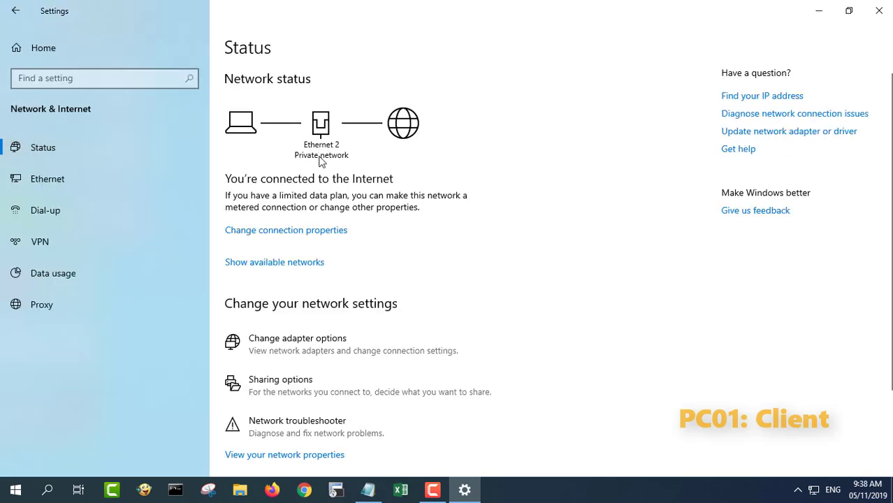
pyautogui.click(879, 10)
pyautogui.click(368, 489)
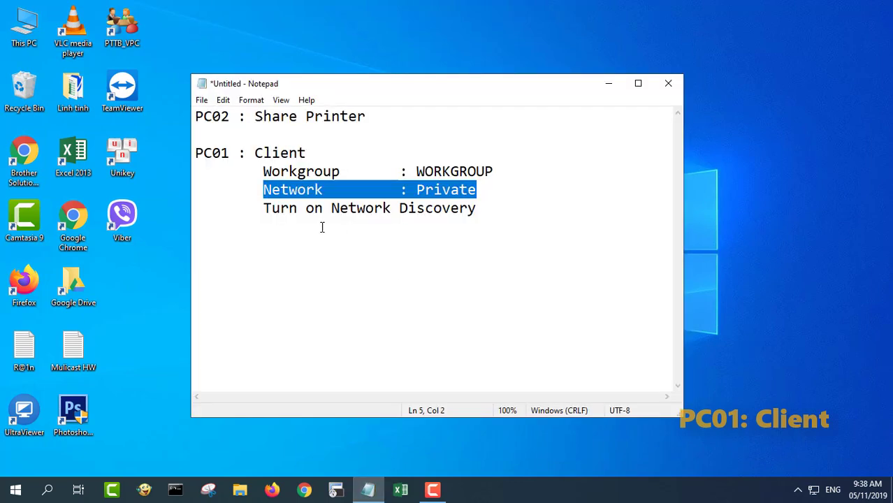
pyautogui.moveTo(264, 209); pyautogui.dragTo(484, 211)
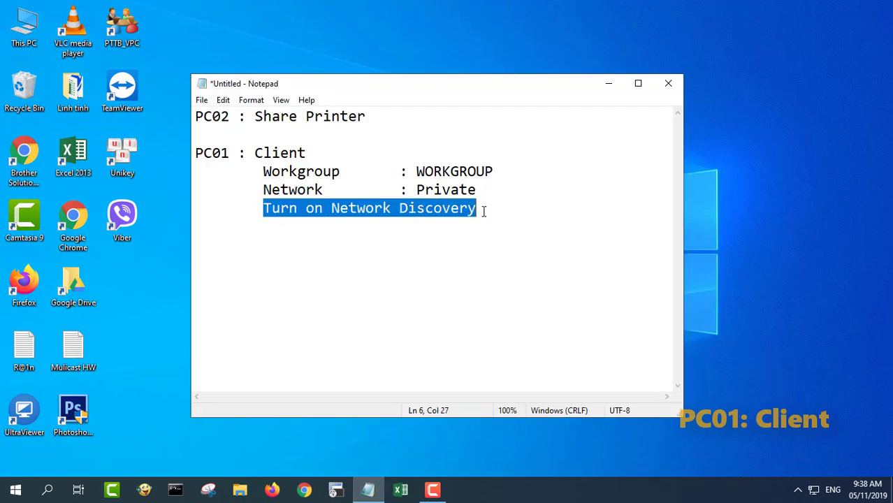
# Reach the advanced sharing settings through Ethernet settings and Network and Sharing Center
pyautogui.click(609, 84)
pyautogui.click(16, 490)
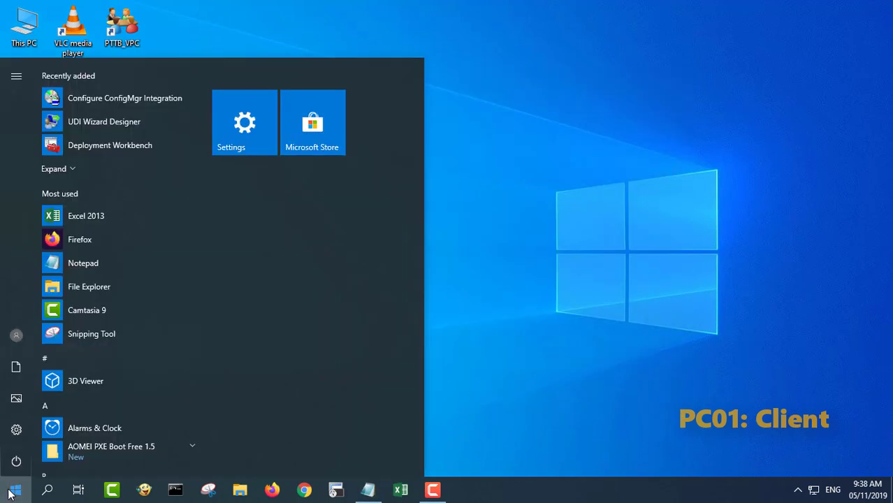
pyautogui.click(17, 431)
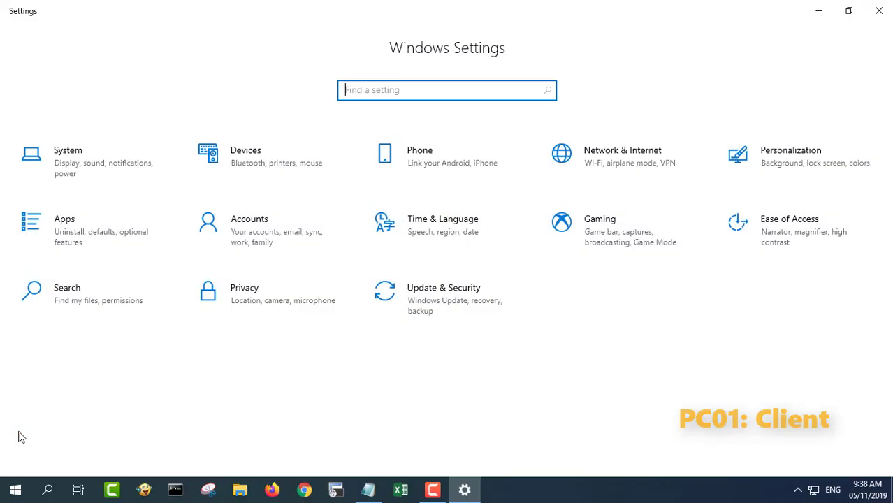
pyautogui.click(613, 176)
pyautogui.click(84, 189)
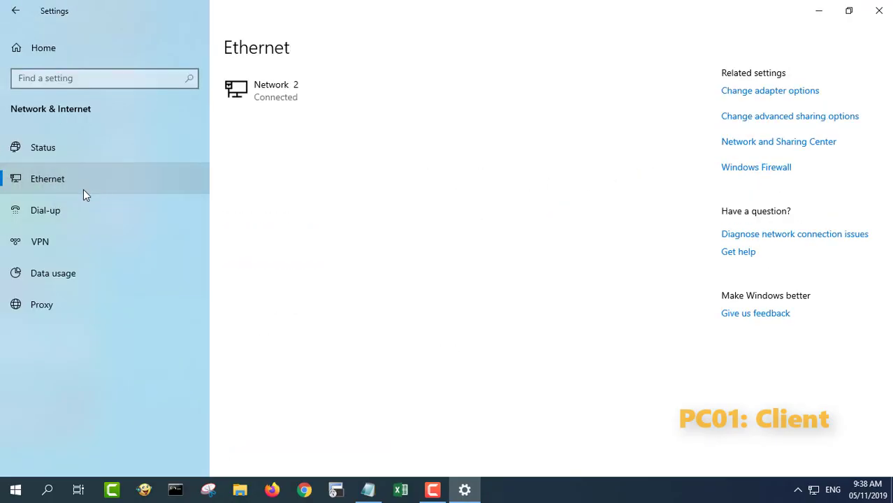
pyautogui.click(803, 143)
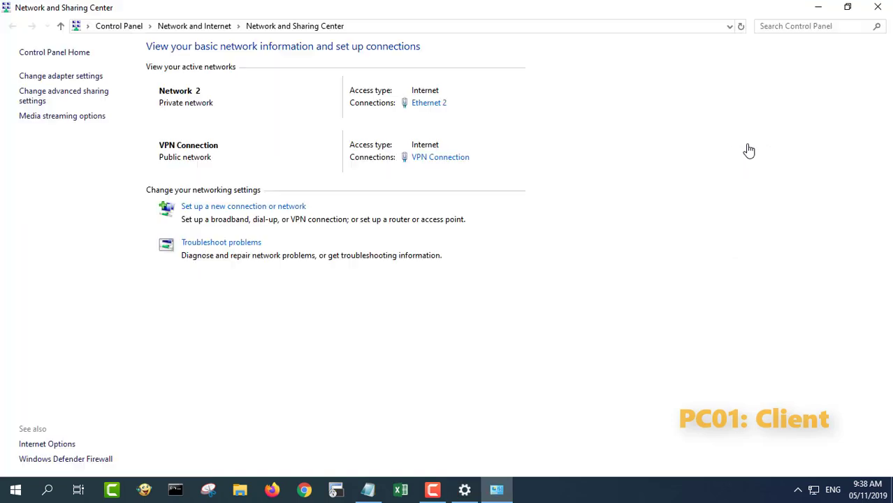
pyautogui.click(74, 101)
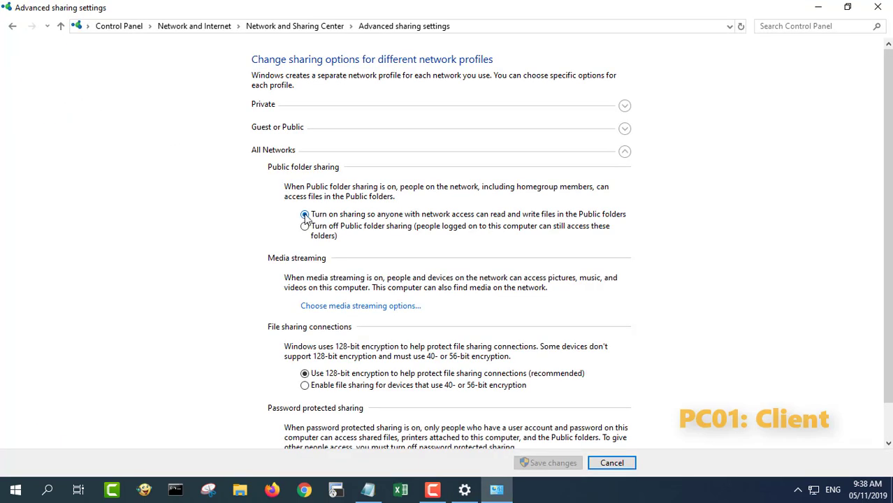
# Turn on network discovery for Guest or Public, save the changes, and close Network and Sharing Center
pyautogui.click(627, 127)
pyautogui.click(630, 106)
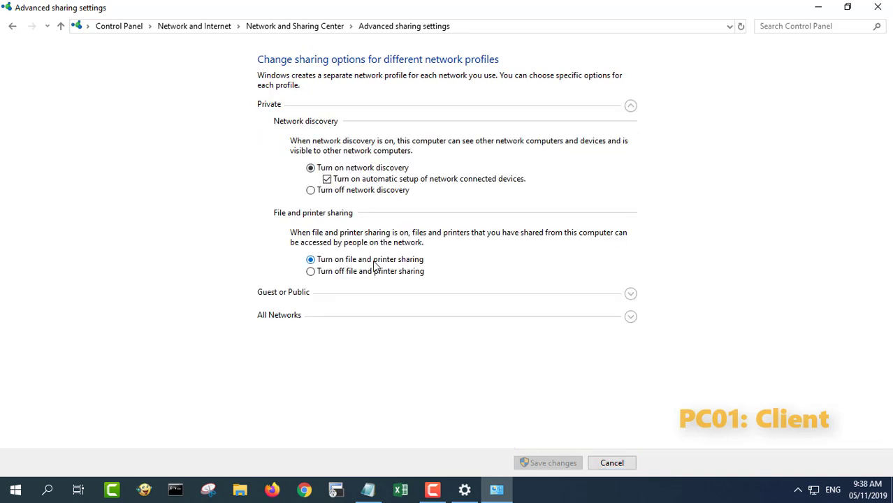
pyautogui.click(630, 106)
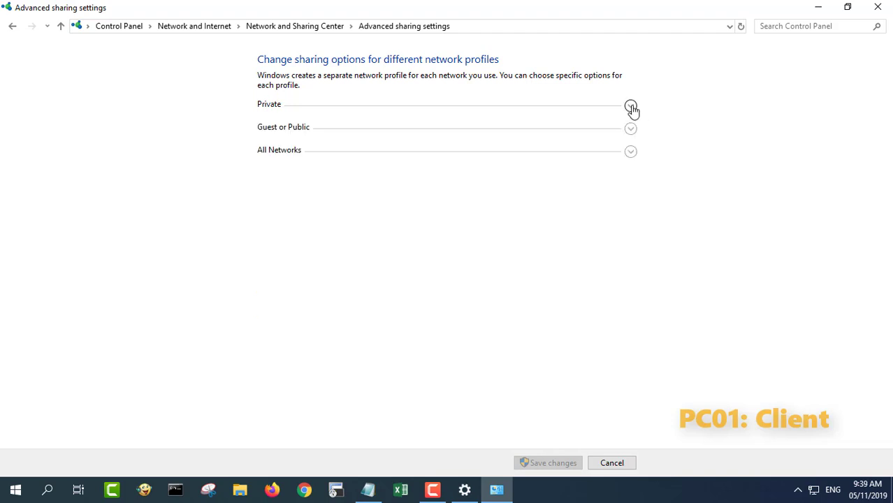
pyautogui.click(630, 128)
pyautogui.click(406, 195)
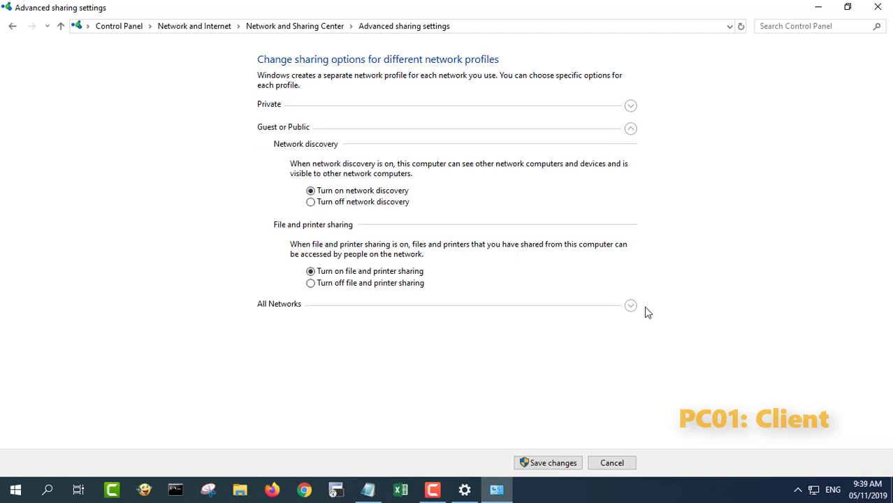
pyautogui.click(631, 128)
pyautogui.click(632, 152)
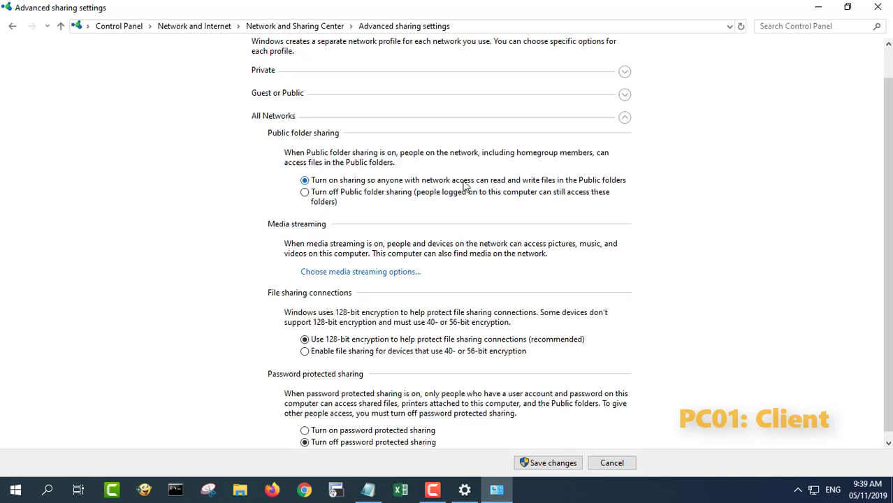
pyautogui.scroll(-1, 509, 442)
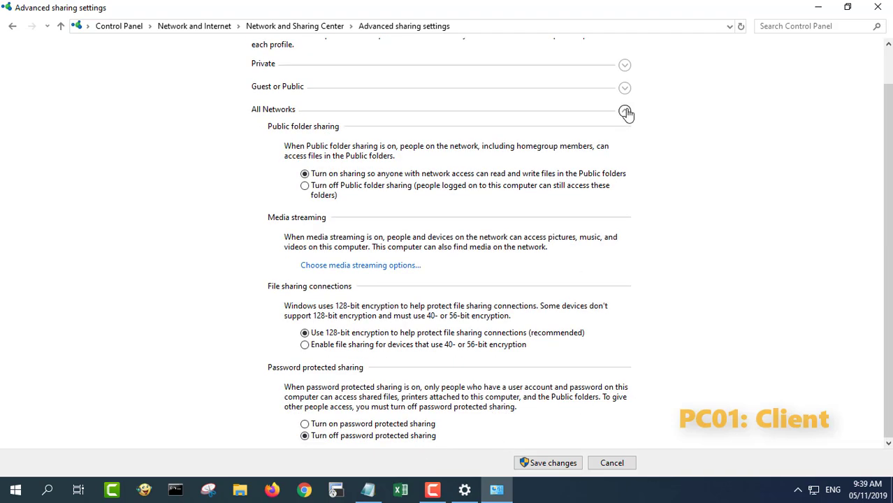
pyautogui.click(626, 112)
pyautogui.click(631, 127)
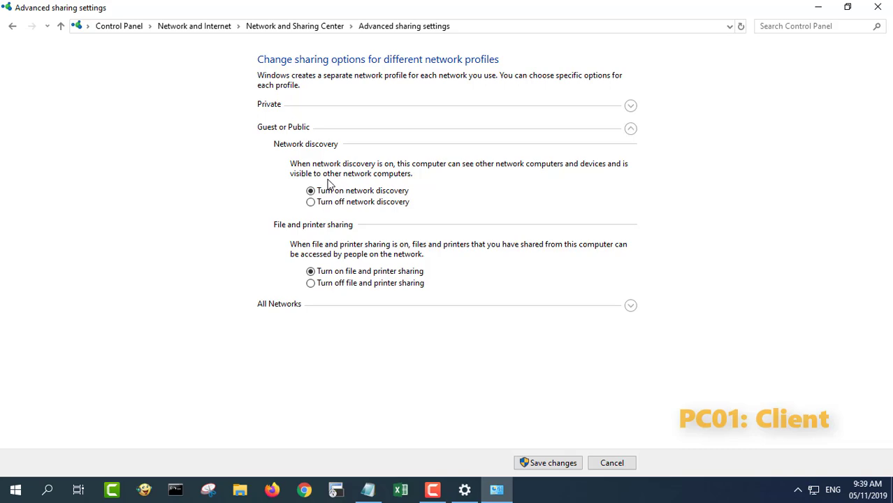
pyautogui.click(552, 465)
pyautogui.click(878, 9)
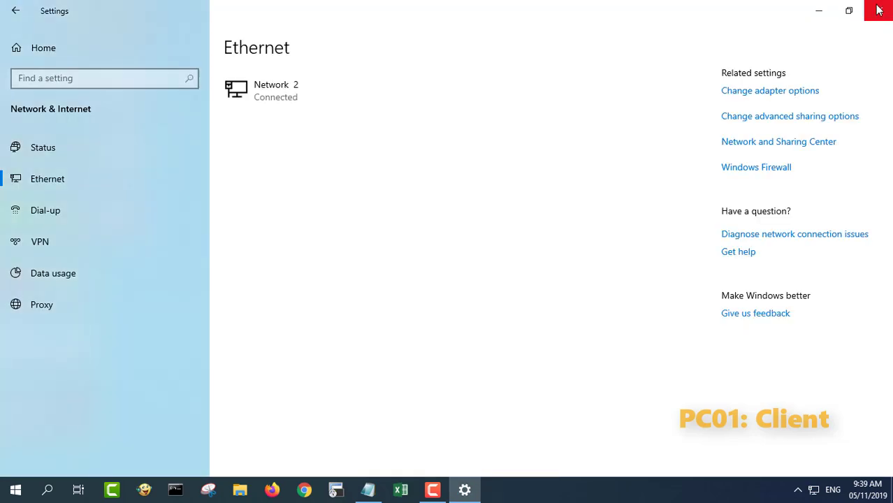
# Reopen Settings on PC01's Printers & scanners page and start scanning for printers to add
pyautogui.click(879, 9)
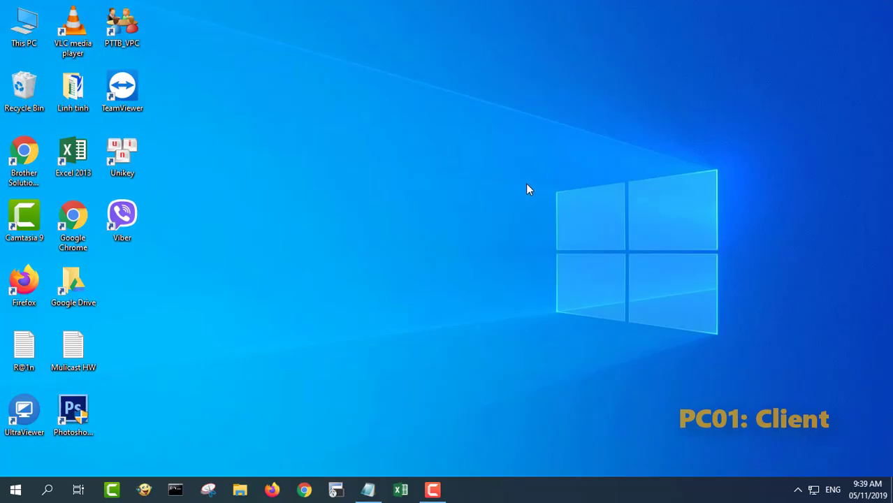
pyautogui.click(15, 489)
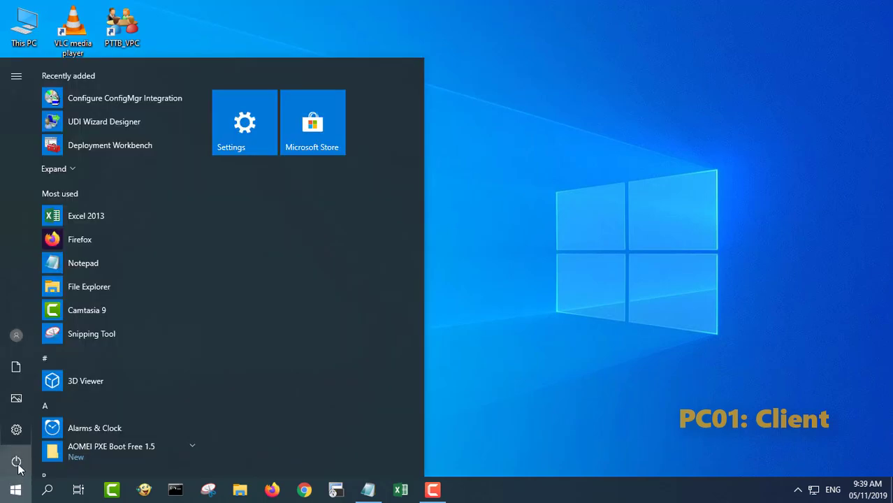
pyautogui.click(19, 436)
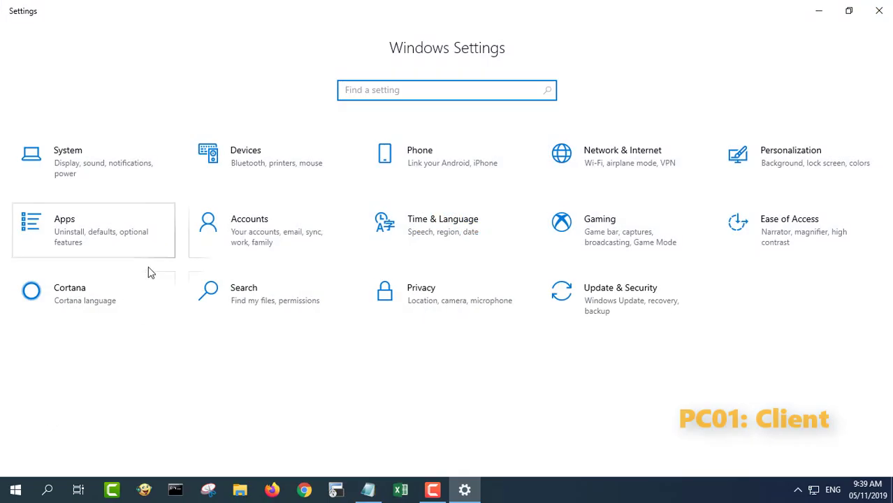
pyautogui.click(277, 178)
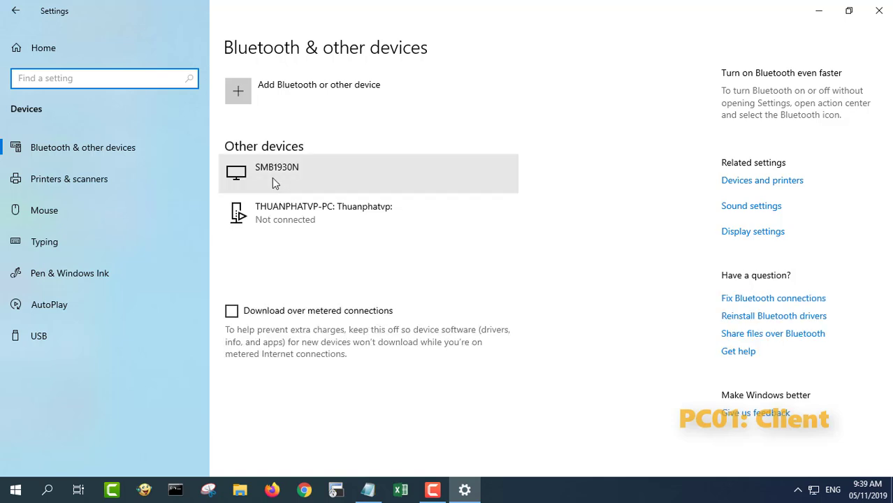
pyautogui.click(86, 184)
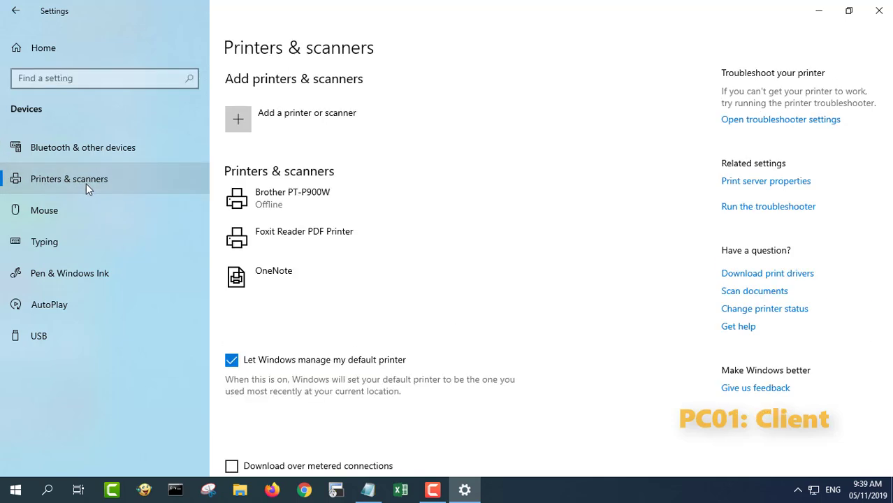
pyautogui.click(242, 119)
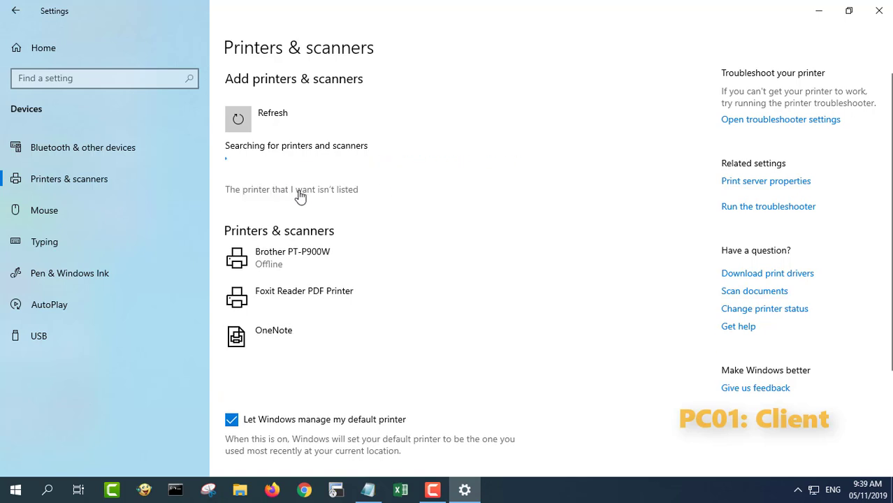
# Since the printer isn't listed, choose to select a shared printer by name
pyautogui.click(300, 193)
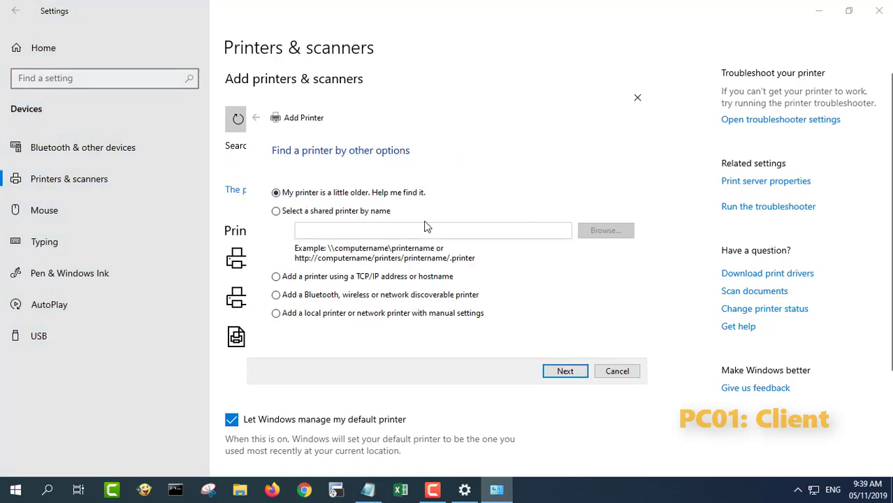
pyautogui.click(328, 214)
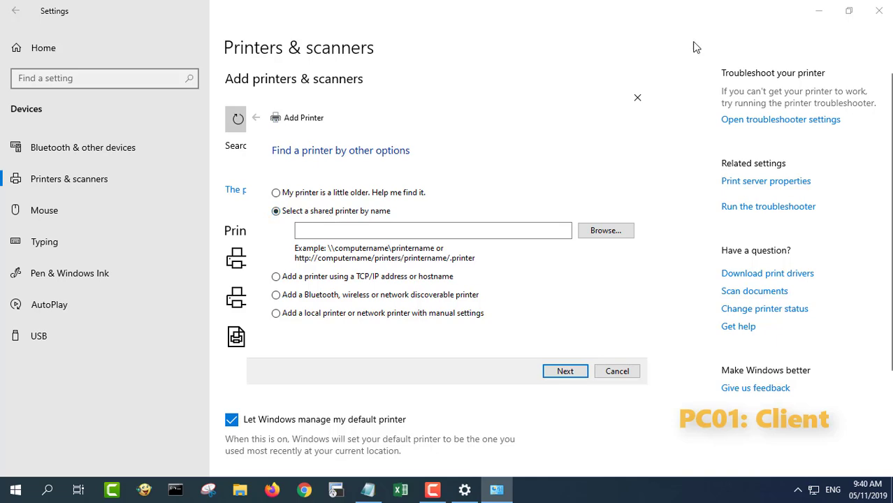
pyautogui.click(819, 11)
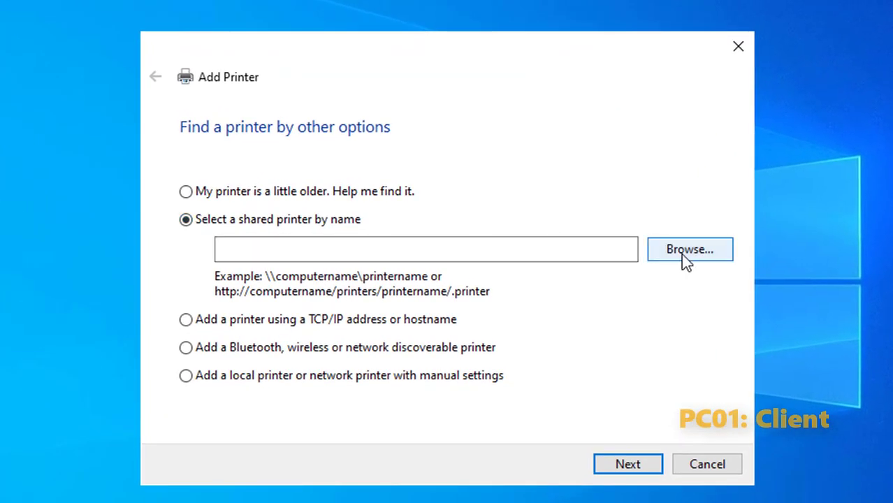
# Browse the network to PC02, pick Canon_LBP3300, and select the \\PC02\Canon_LBP3300 path
pyautogui.click(684, 256)
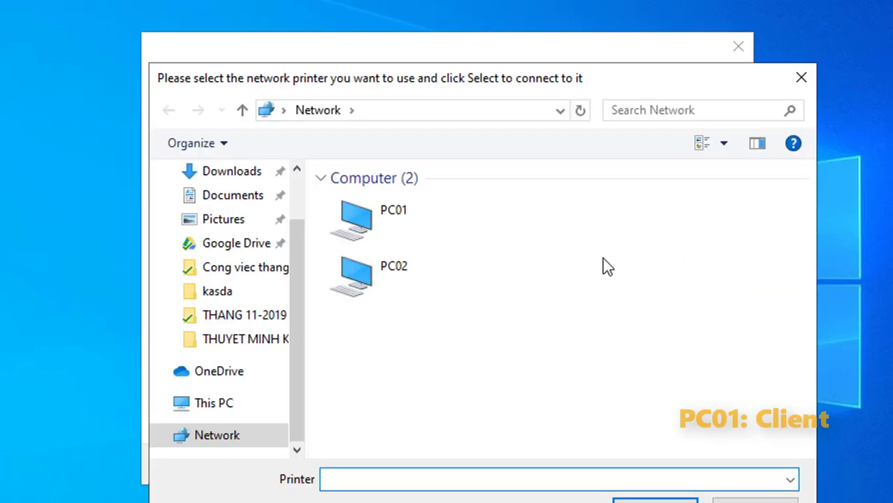
pyautogui.doubleClick(389, 277)
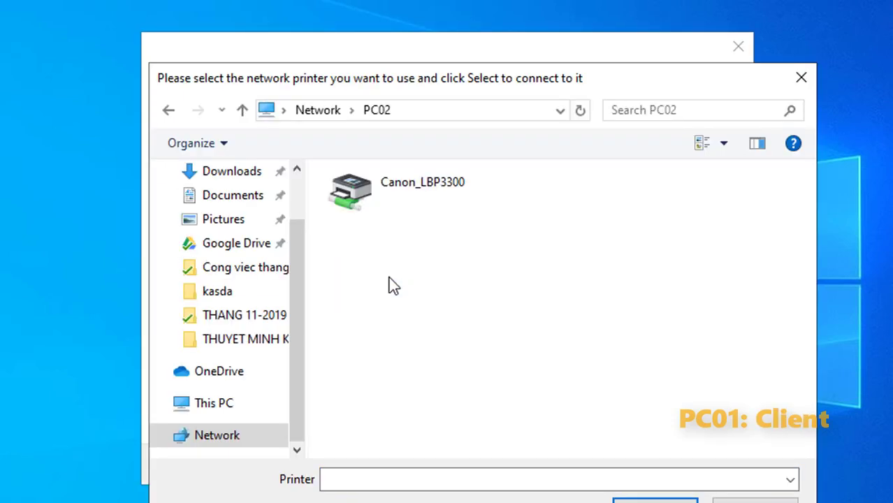
pyautogui.click(422, 191)
pyautogui.click(655, 501)
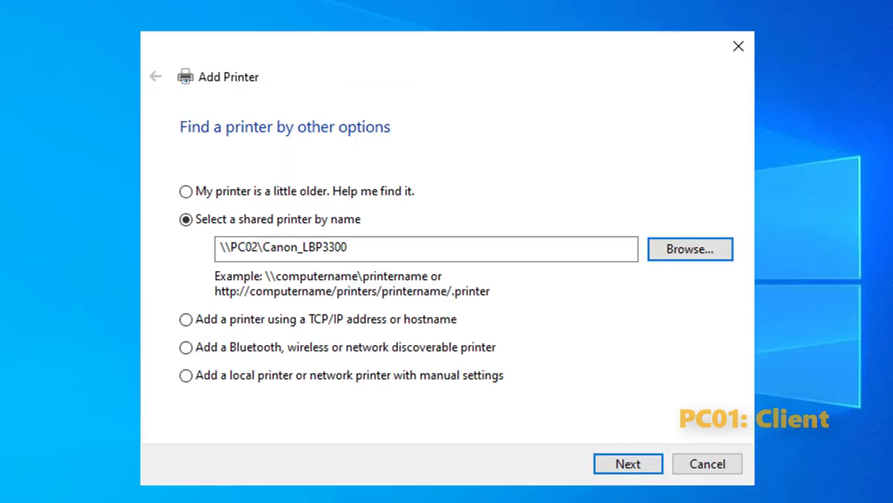
pyautogui.doubleClick(278, 253)
pyautogui.moveTo(278, 253); pyautogui.dragTo(210, 260)
pyautogui.hotkey('ctrl', 'c')
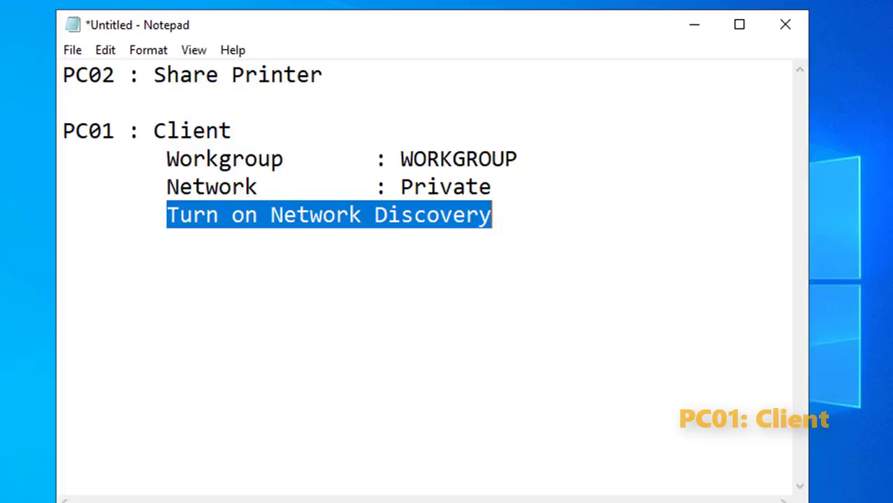
# Paste the path \\PC02\Canon_LBP3300 as an indented line under the PC01 client notes
pyautogui.click(518, 218)
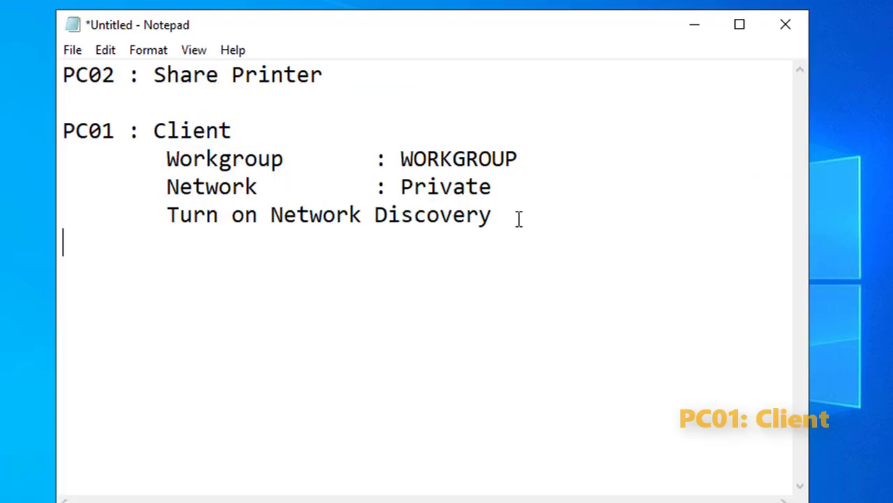
pyautogui.press('Tab')
pyautogui.hotkey('ctrl', 'v')
# Copy the name Canon_LBP3300 onto line 2 under 'PC02 : Share Printer'
pyautogui.moveTo(428, 243); pyautogui.dragTo(171, 244)
pyautogui.moveTo(246, 243); pyautogui.dragTo(191, 242)
pyautogui.moveTo(114, 74); pyautogui.dragTo(60, 77)
pyautogui.moveTo(258, 244); pyautogui.dragTo(447, 242)
pyautogui.hotkey('ctrl', 'c')
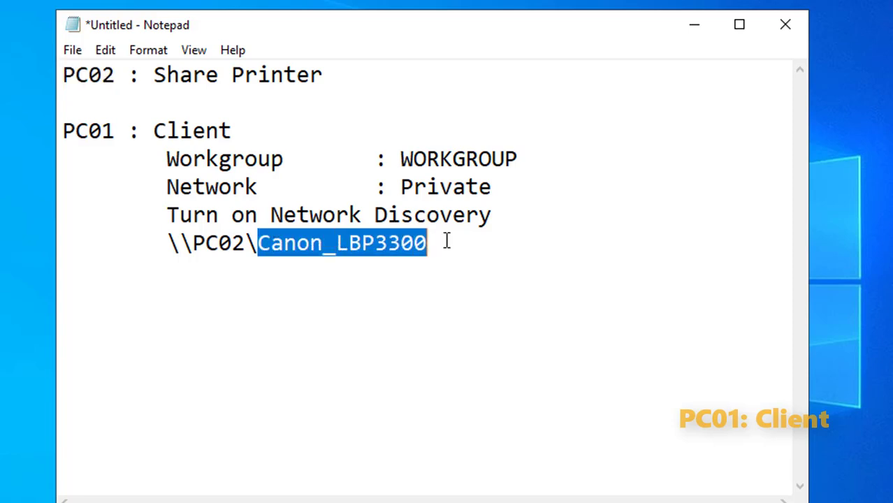
pyautogui.click(183, 98)
pyautogui.hotkey('ctrl', 'v')
# Connect to \\PC02\Canon_LBP3300 and install the Canon LBP3300 driver when prompted to trust it
pyautogui.press('Return')
pyautogui.doubleClick(358, 105)
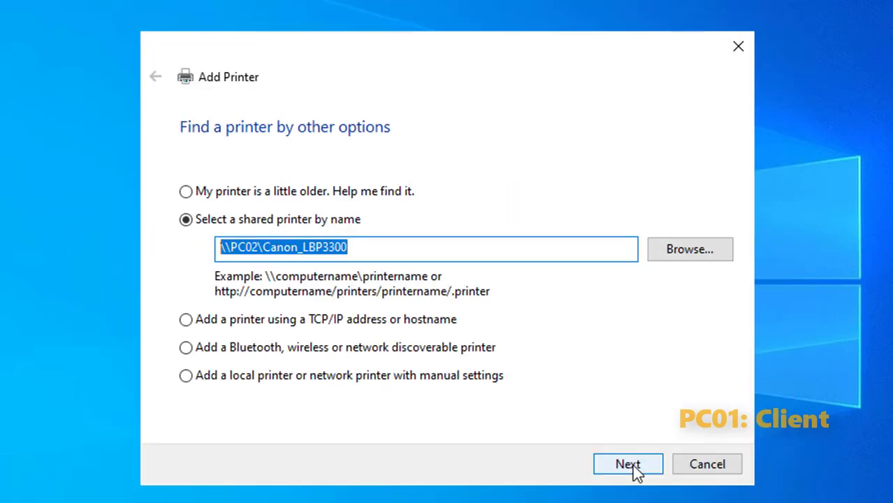
pyautogui.click(629, 467)
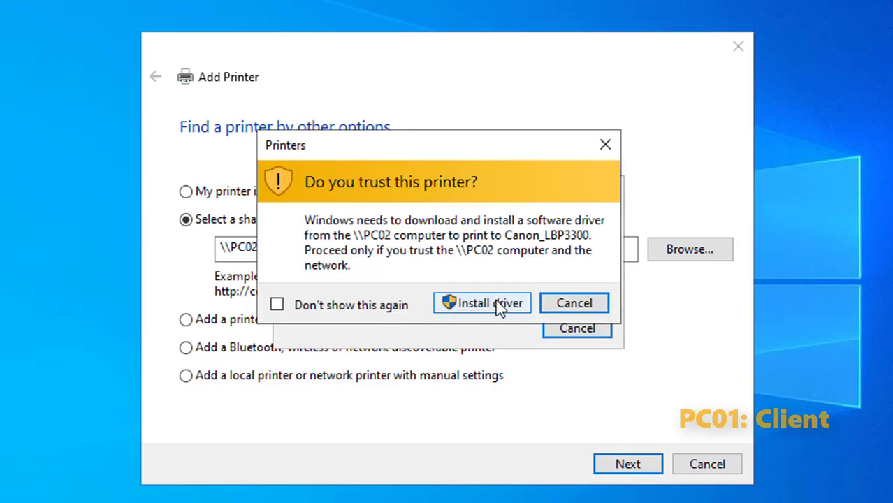
pyautogui.click(498, 305)
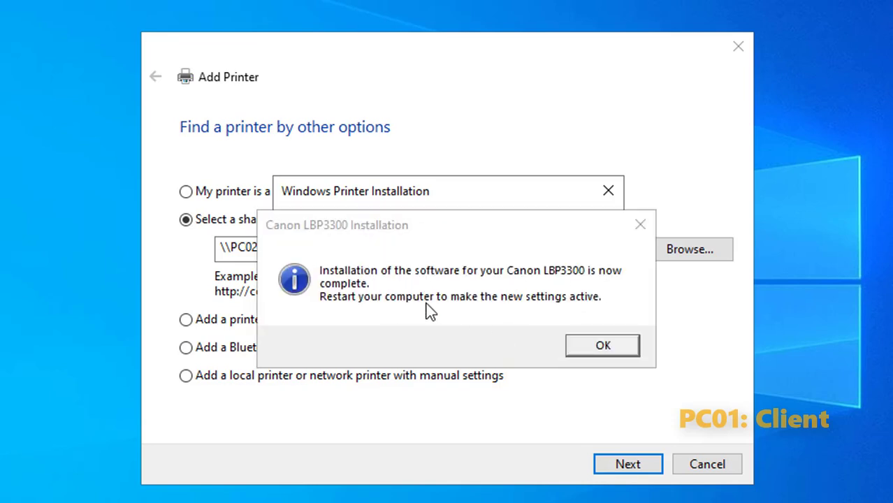
pyautogui.click(603, 347)
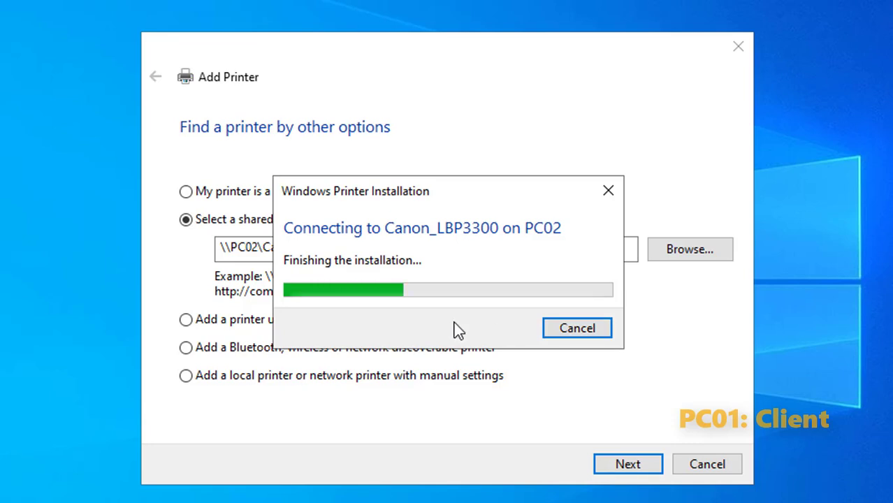
# Print a test page on Canon LBP3300 on PC02, finish the wizard, and move its status window aside
pyautogui.click(628, 465)
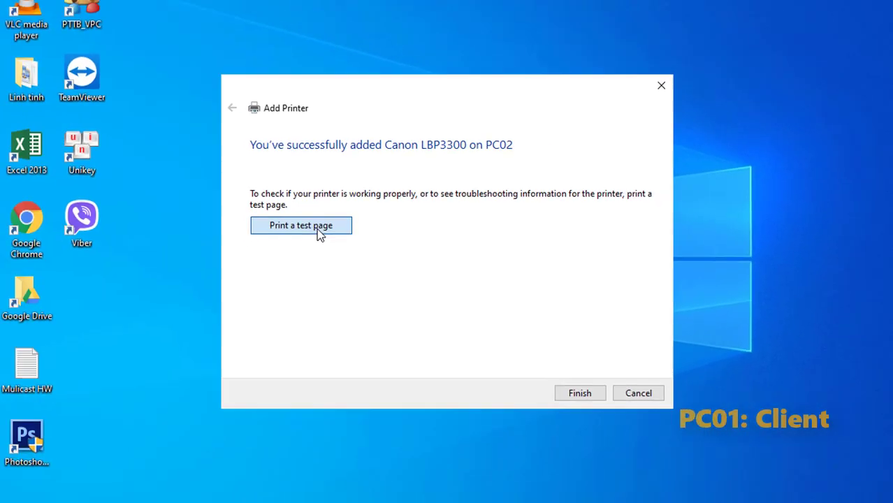
pyautogui.click(319, 231)
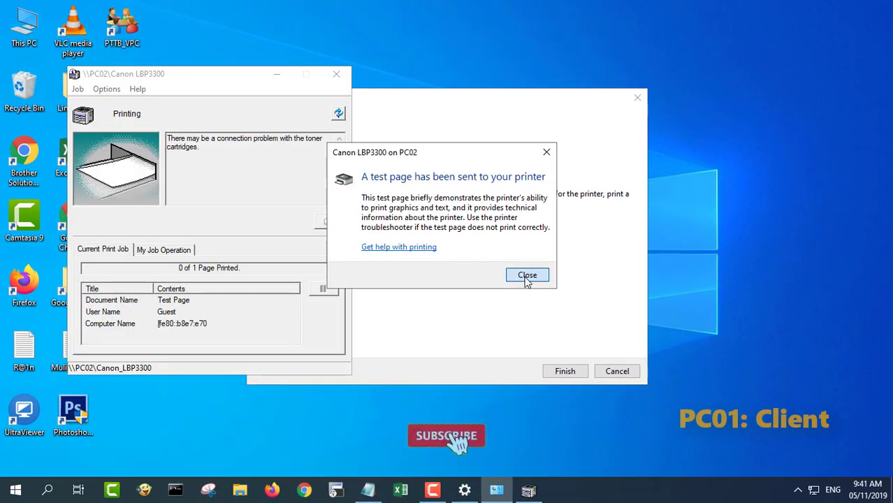
pyautogui.click(527, 276)
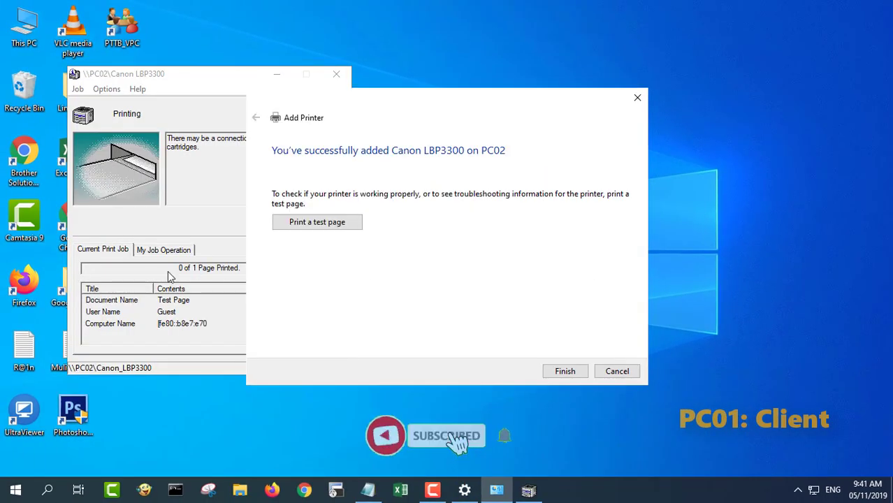
pyautogui.click(565, 371)
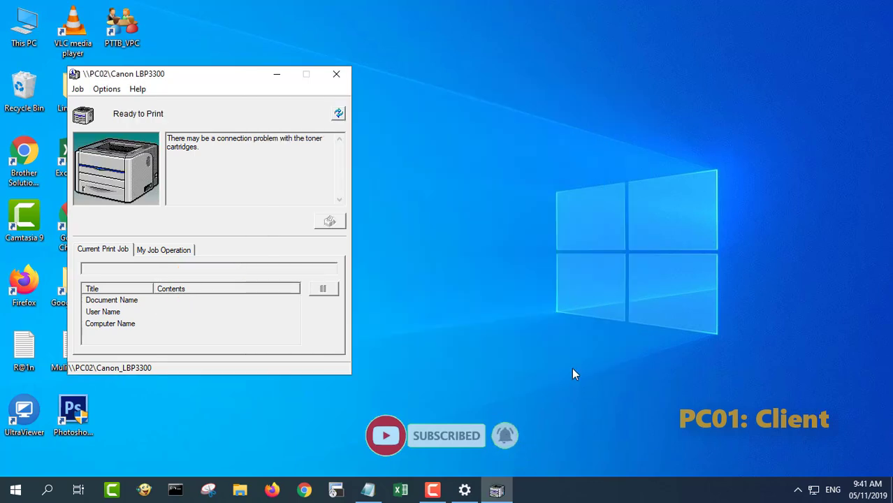
pyautogui.moveTo(220, 74); pyautogui.dragTo(493, 63)
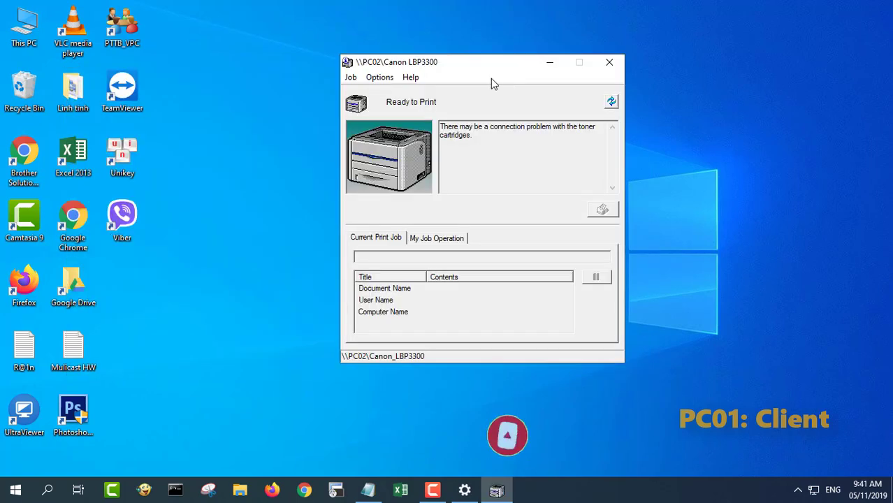
# Close the status window and check \\PC02\Canon LBP3300 appears under Other devices in Settings
pyautogui.click(610, 64)
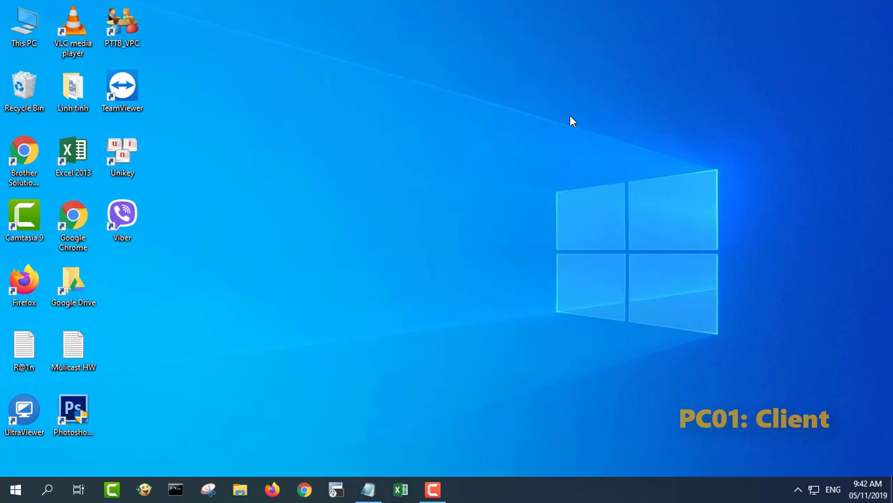
pyautogui.click(15, 490)
pyautogui.click(16, 431)
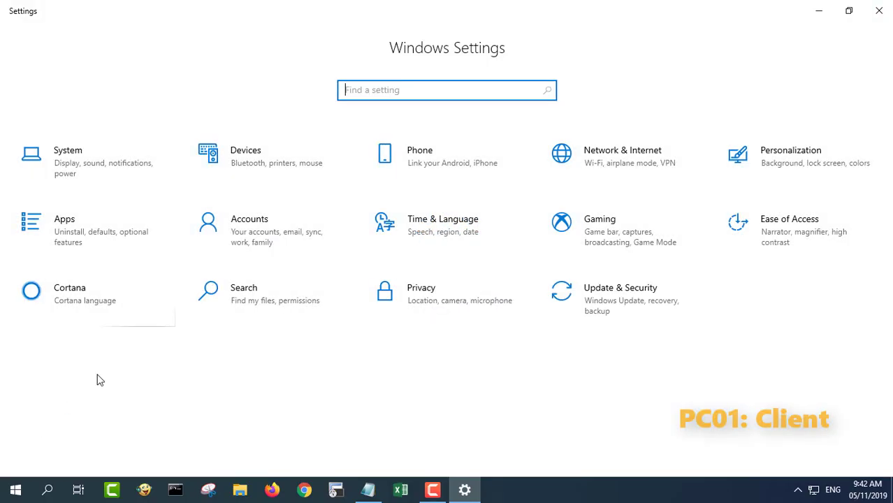
pyautogui.click(274, 175)
pyautogui.click(90, 177)
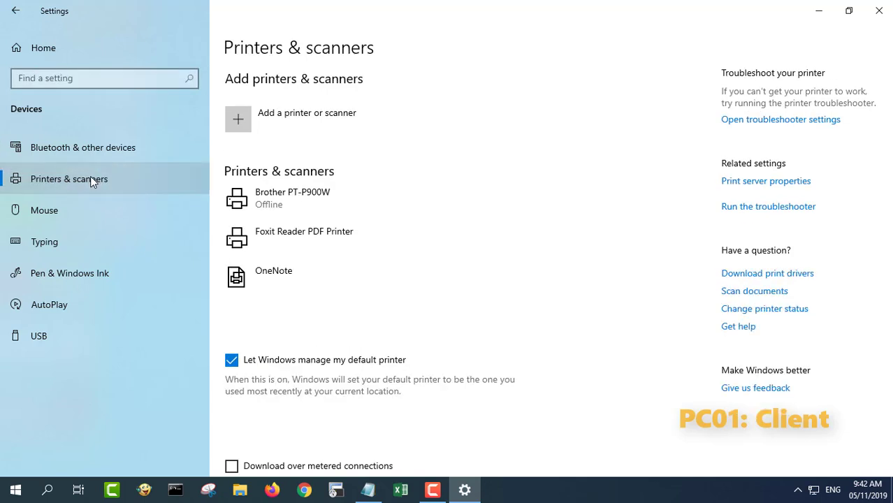
pyautogui.click(99, 152)
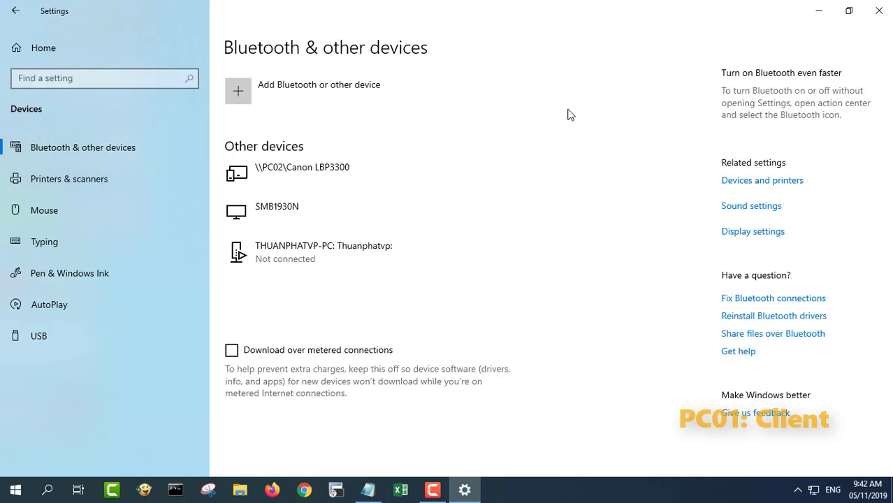
pyautogui.click(364, 178)
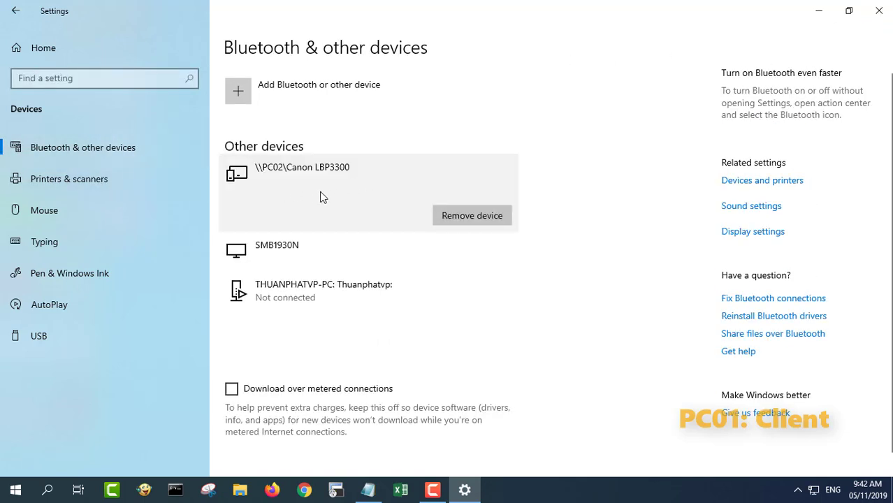